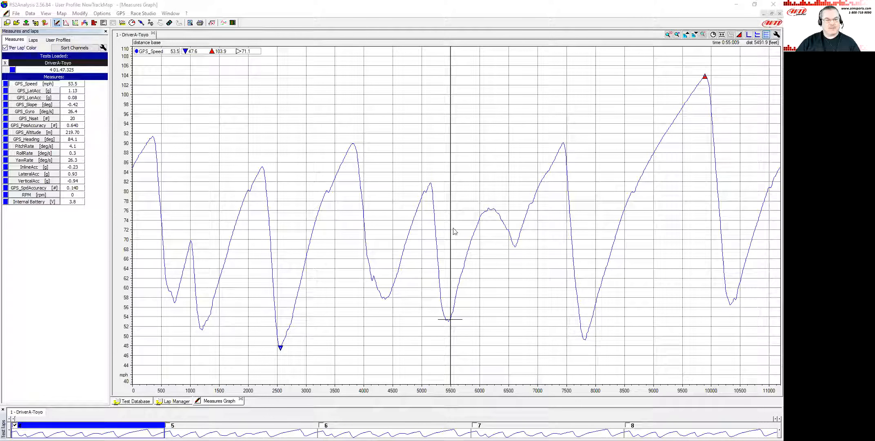
Create a new track map from the selected lap and save it under the file name "AA Test 1"
{"action": "left_click", "coordinate": [292, 92]}
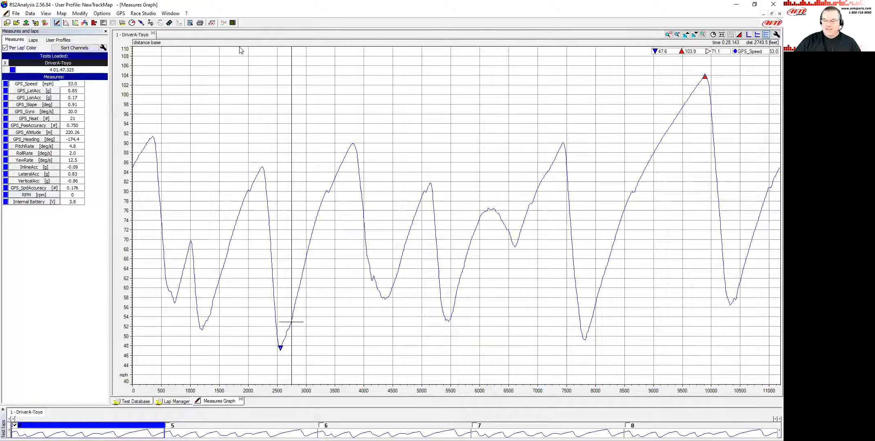
{"action": "left_click", "coordinate": [63, 14]}
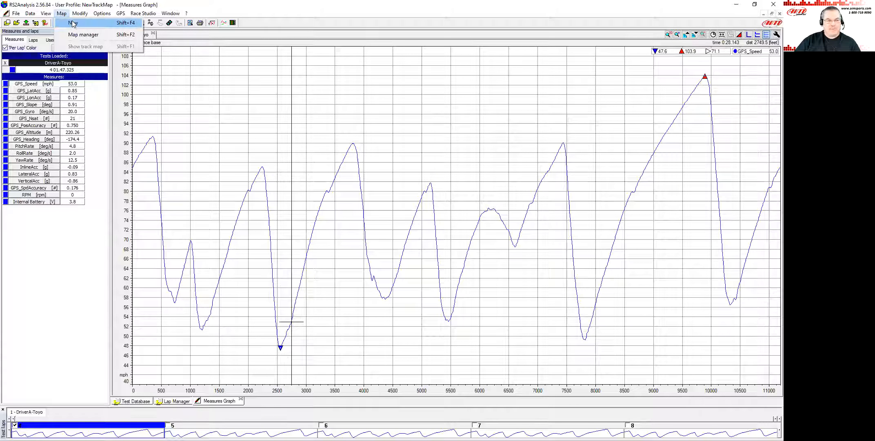
{"action": "left_click", "coordinate": [73, 23]}
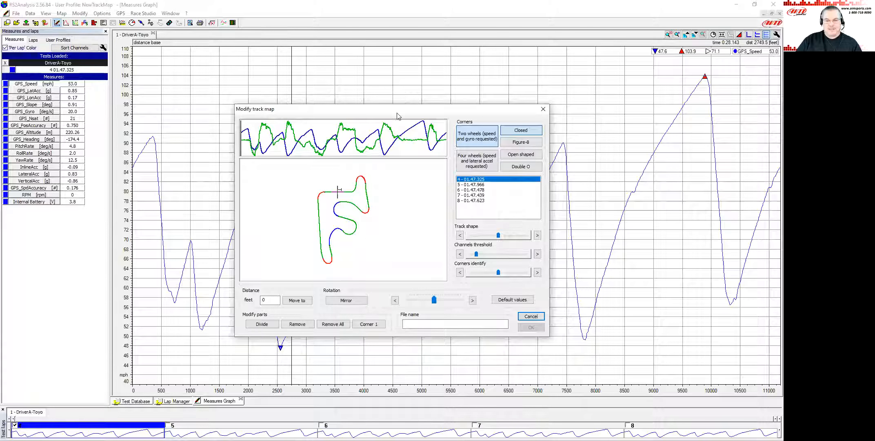
{"action": "left_click", "coordinate": [423, 322]}
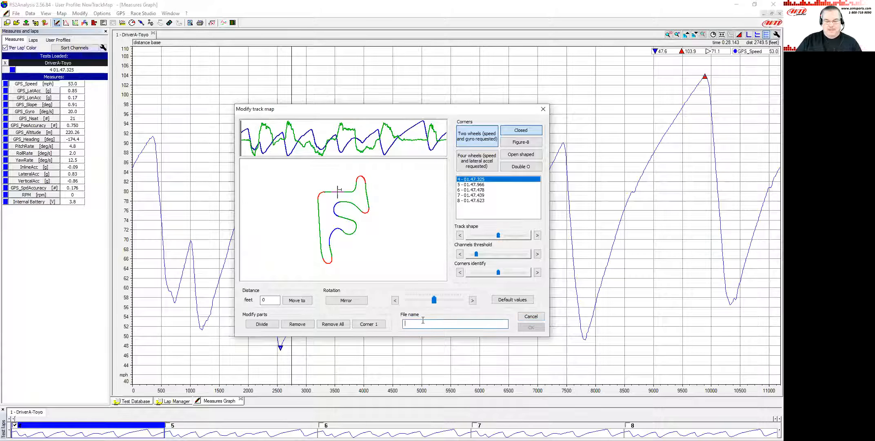
{"action": "type", "text": "AA Test 1"}
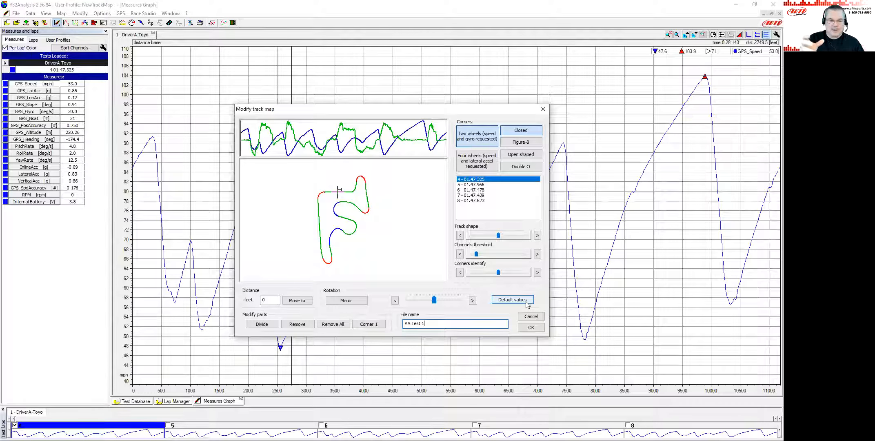
{"action": "left_click", "coordinate": [531, 327]}
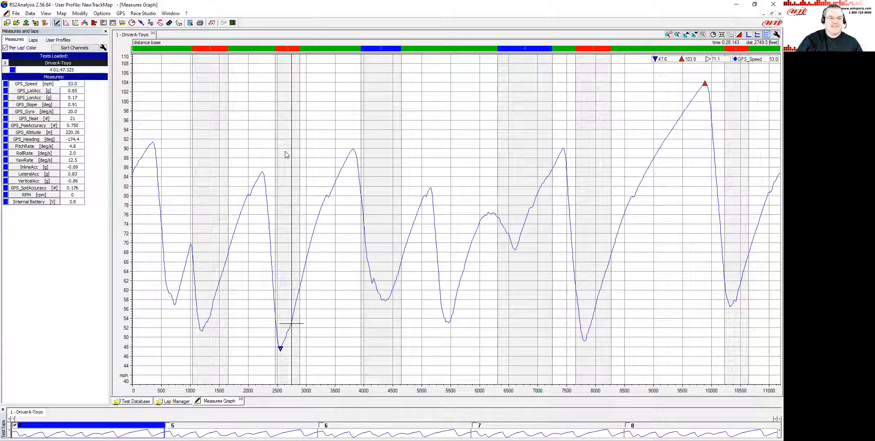
Show the floating track map, enlarge it, and fit it into the empty space below the measures list
{"action": "left_click_drag", "start_coordinate": [148, 67], "coordinate": [171, 68]}
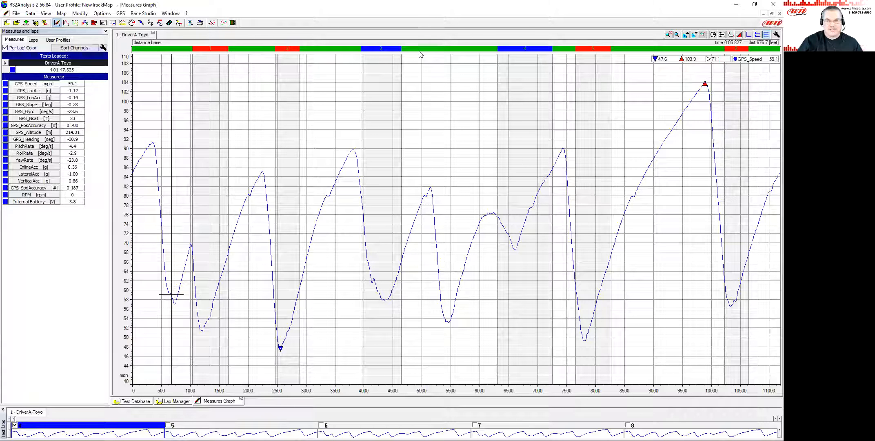
{"action": "left_click", "coordinate": [731, 35]}
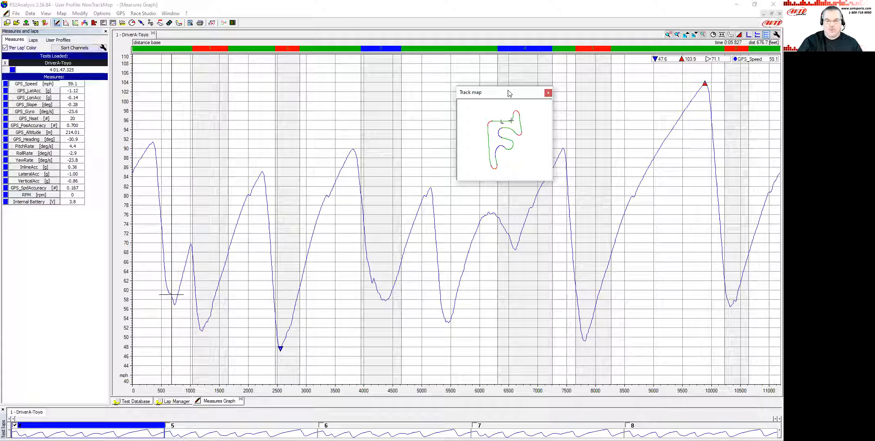
{"action": "left_click_drag", "start_coordinate": [508, 92], "coordinate": [289, 113]}
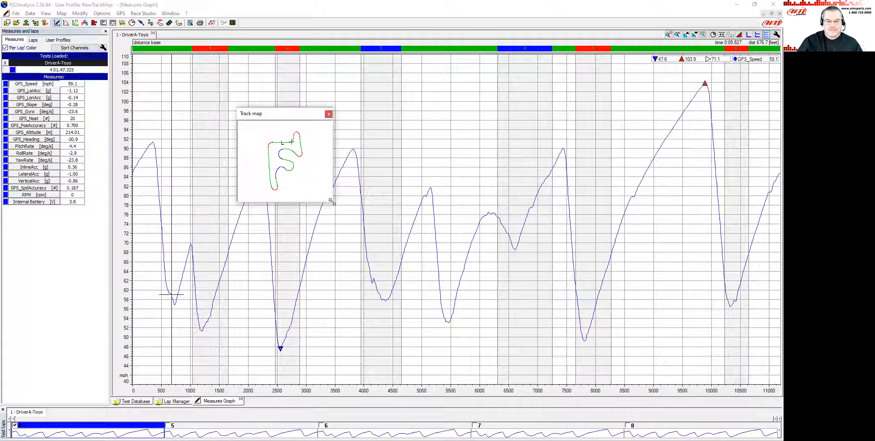
{"action": "left_click_drag", "start_coordinate": [332, 203], "coordinate": [400, 253]}
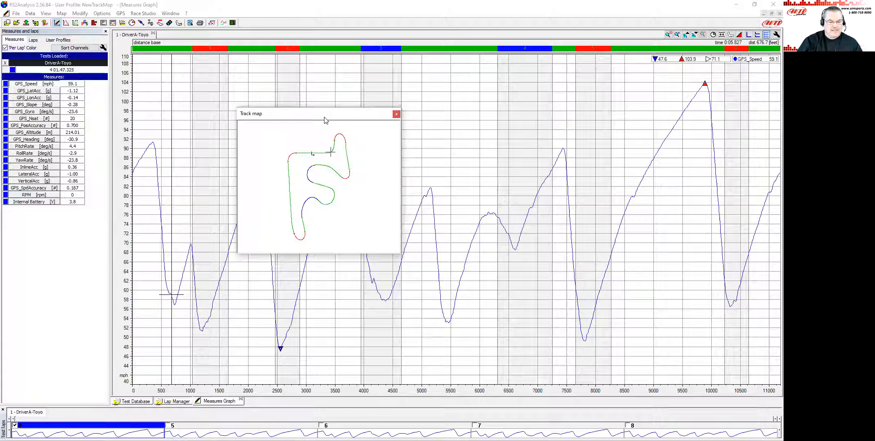
{"action": "left_click_drag", "start_coordinate": [325, 120], "coordinate": [94, 266]}
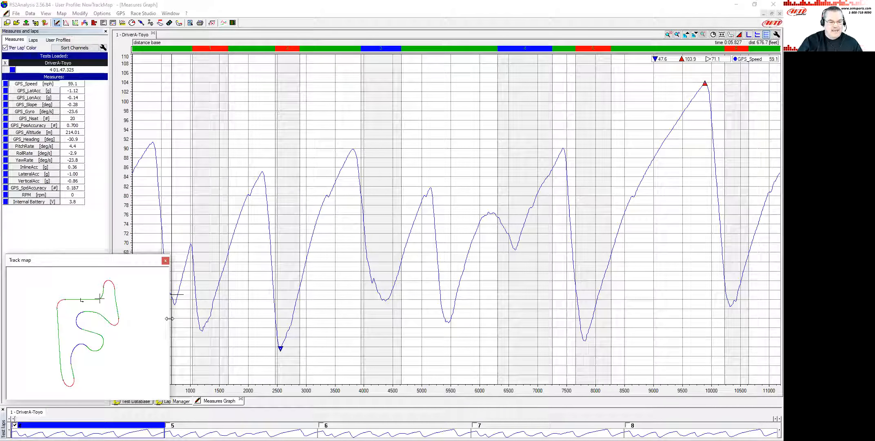
{"action": "left_click_drag", "start_coordinate": [169, 319], "coordinate": [106, 319]}
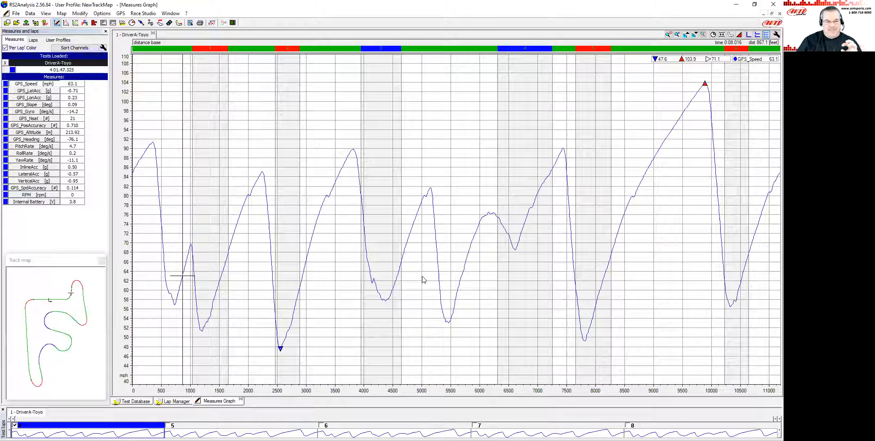
Compare several speed trace points between about 3700 and 5400 feet with their track map positions, and hide the map
{"action": "mouse_move", "coordinate": [419, 213]}
{"action": "left_mouse_down"}
{"action": "mouse_move", "coordinate": [420, 205]}
{"action": "mouse_move", "coordinate": [445, 207]}
{"action": "left_mouse_up"}
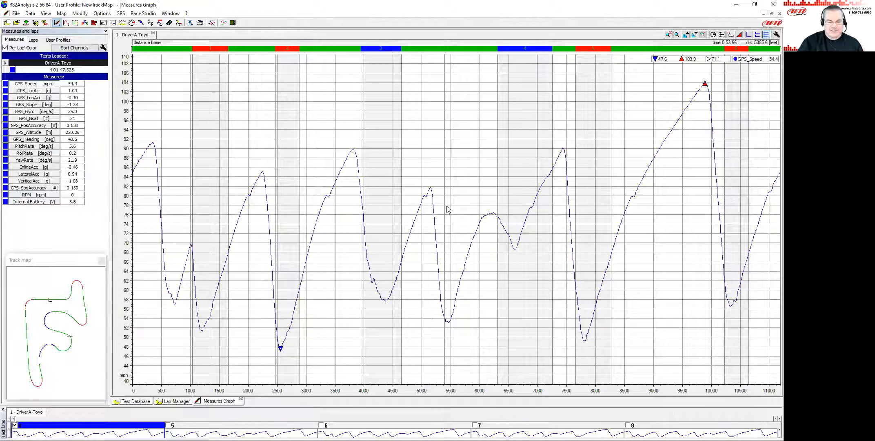
{"action": "left_click", "coordinate": [731, 35]}
{"action": "left_click", "coordinate": [732, 35]}
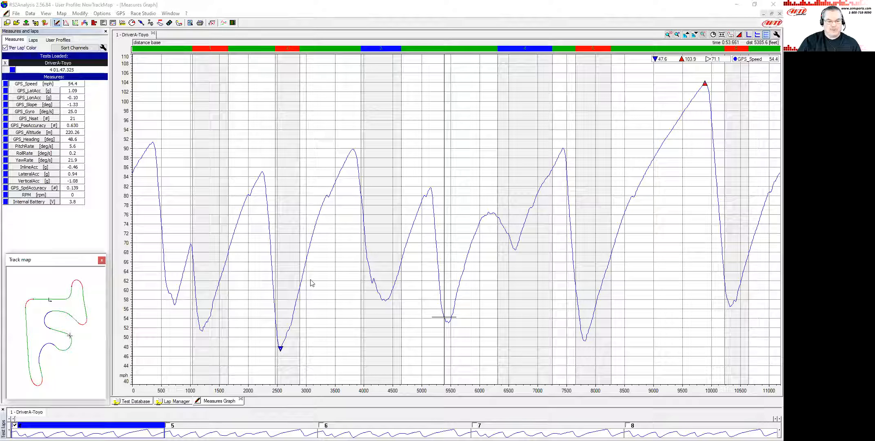
{"action": "left_click", "coordinate": [347, 229]}
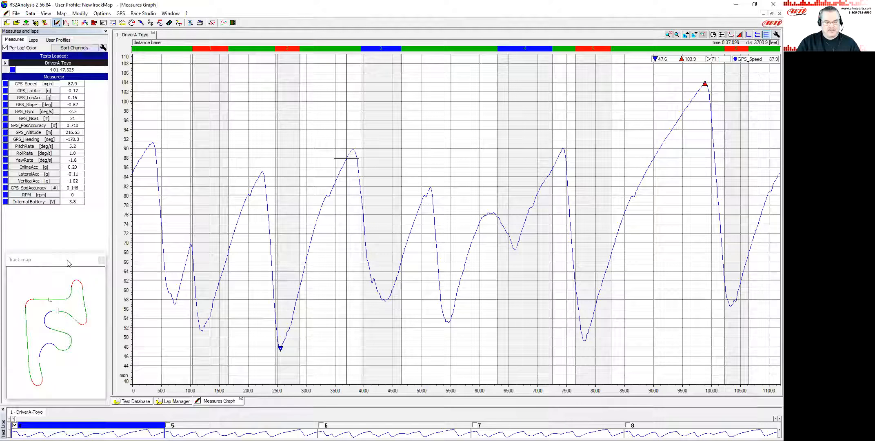
{"action": "left_click_drag", "start_coordinate": [68, 260], "coordinate": [68, 262]}
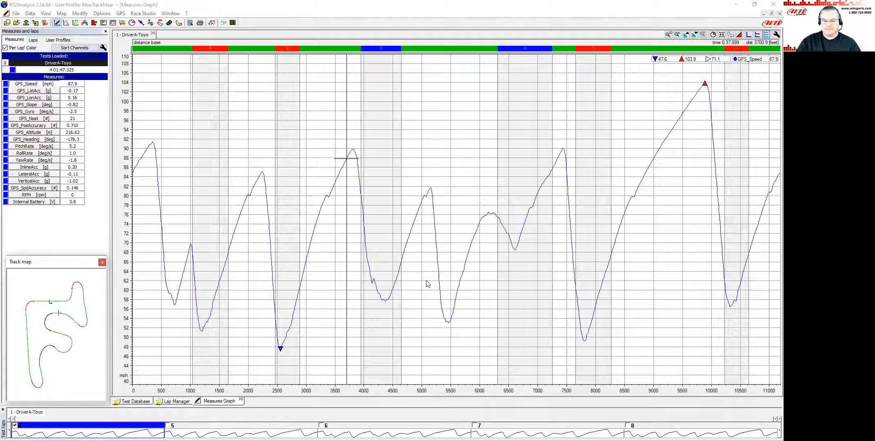
{"action": "left_click", "coordinate": [357, 221]}
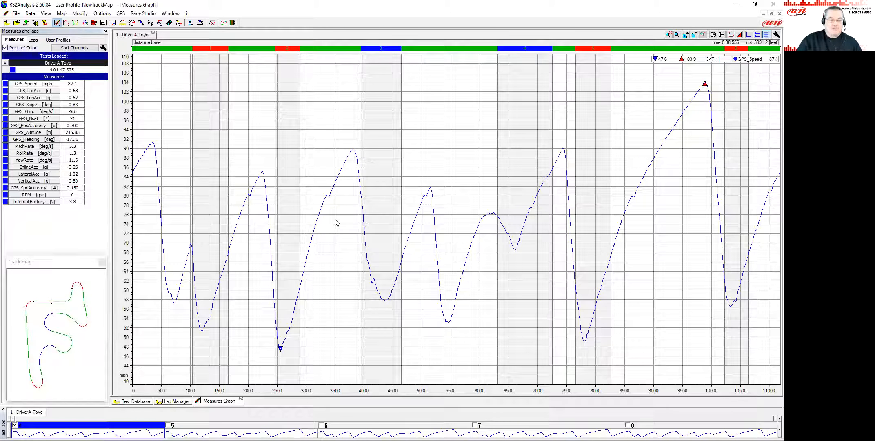
{"action": "left_click", "coordinate": [731, 36]}
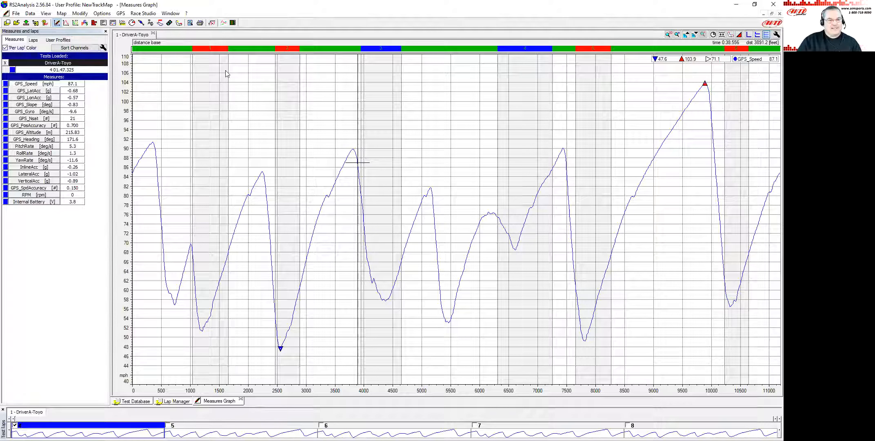
Start another new track map and move its preview cursor to the corner at about 4150 feet
{"action": "left_click", "coordinate": [62, 14]}
{"action": "left_click", "coordinate": [66, 23]}
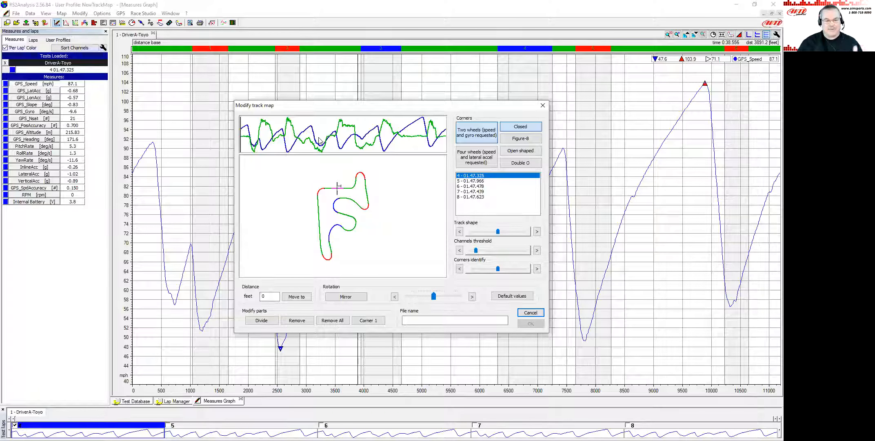
{"action": "left_click_drag", "start_coordinate": [271, 136], "coordinate": [316, 140]}
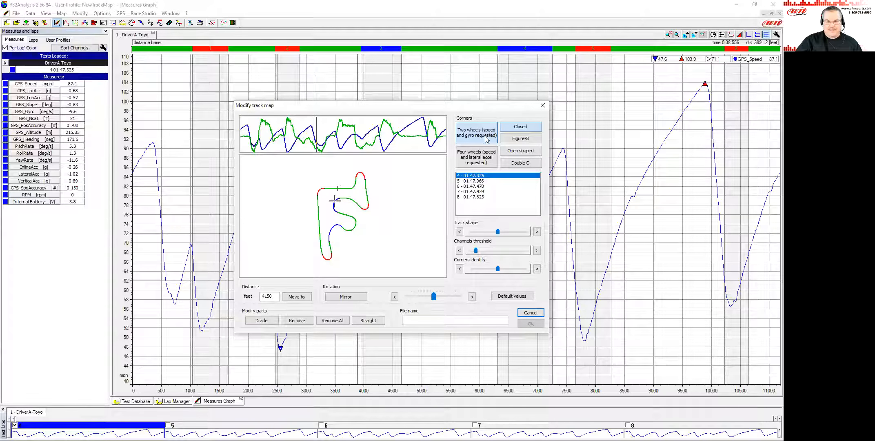
Examine the speed and gyro traces through the first corners, between about 330 and 1330 feet, in the map preview
{"action": "left_click", "coordinate": [247, 130]}
{"action": "left_click_drag", "start_coordinate": [247, 127], "coordinate": [247, 129]}
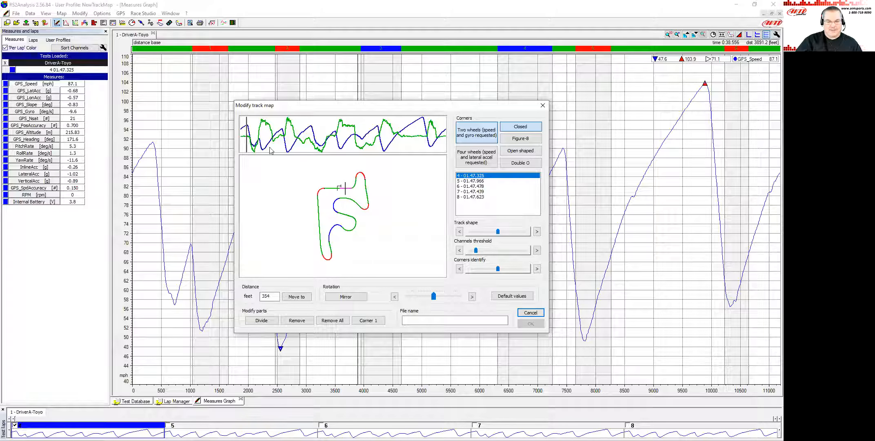
{"action": "left_click_drag", "start_coordinate": [246, 132], "coordinate": [248, 130]}
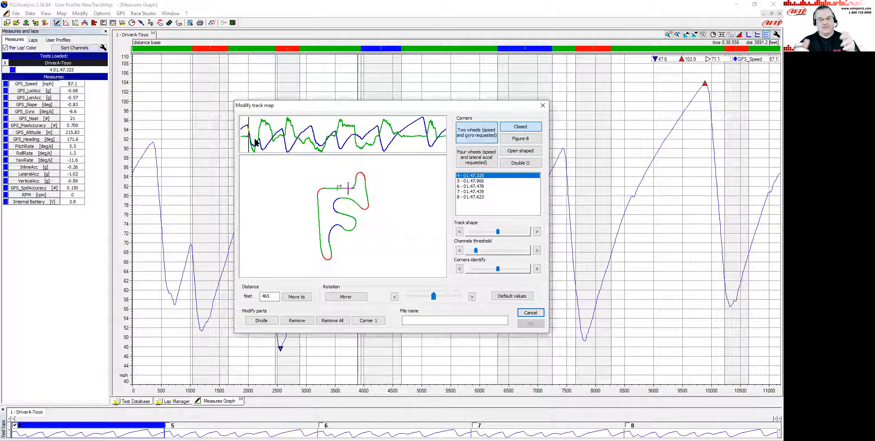
{"action": "left_click_drag", "start_coordinate": [248, 140], "coordinate": [248, 139]}
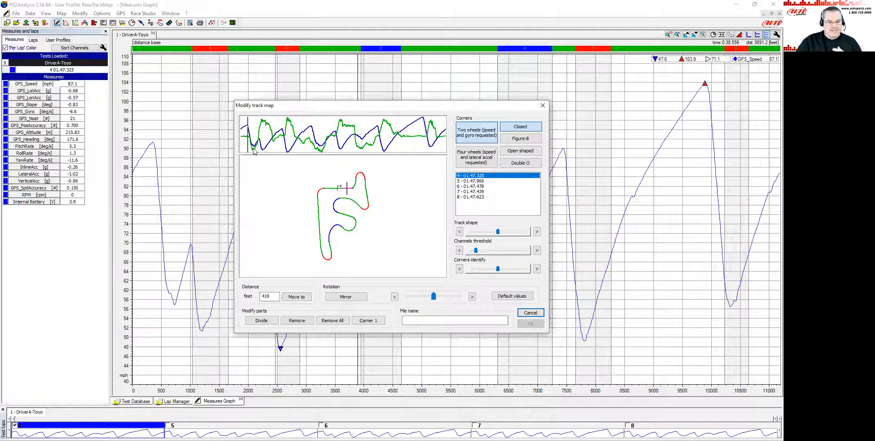
{"action": "left_click_drag", "start_coordinate": [250, 140], "coordinate": [255, 141]}
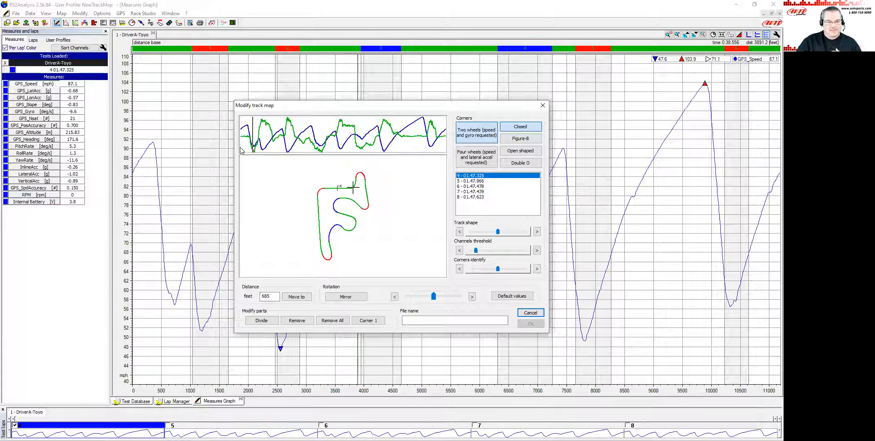
{"action": "left_click_drag", "start_coordinate": [259, 141], "coordinate": [272, 135]}
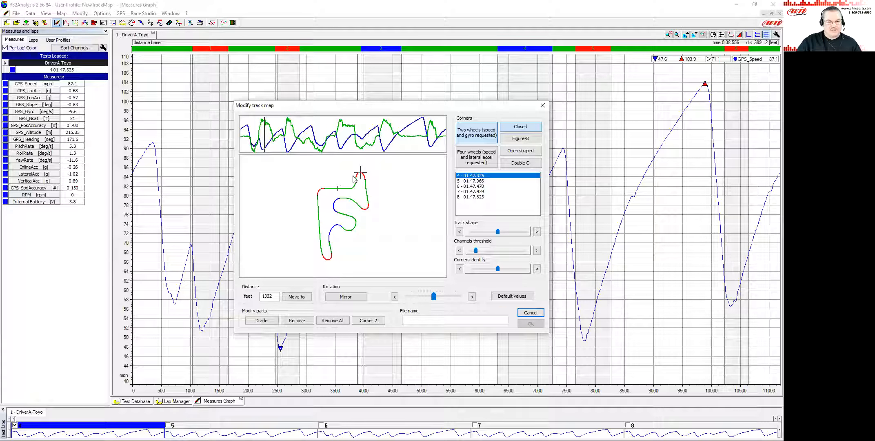
{"action": "left_click", "coordinate": [254, 142]}
{"action": "left_click_drag", "start_coordinate": [252, 140], "coordinate": [246, 138]}
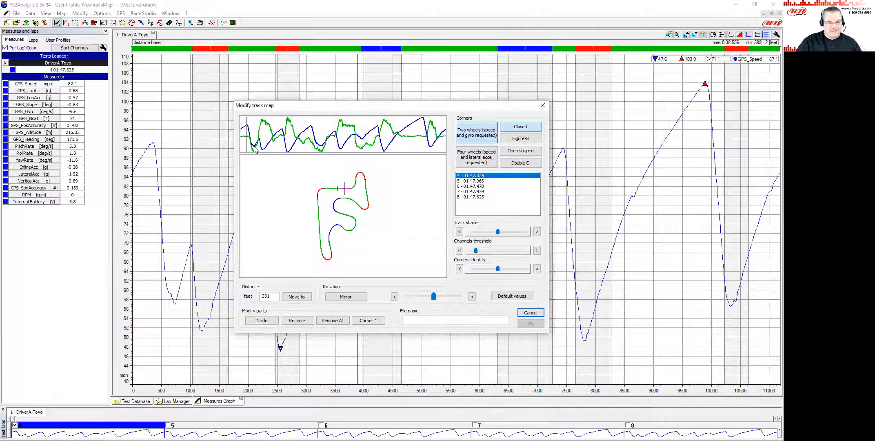
{"action": "left_click_drag", "start_coordinate": [244, 140], "coordinate": [248, 140]}
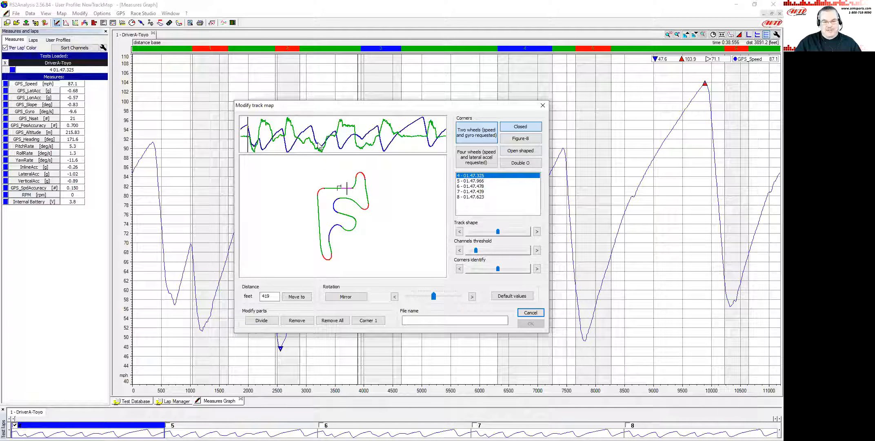
{"action": "left_click", "coordinate": [246, 133]}
{"action": "left_click", "coordinate": [247, 133]}
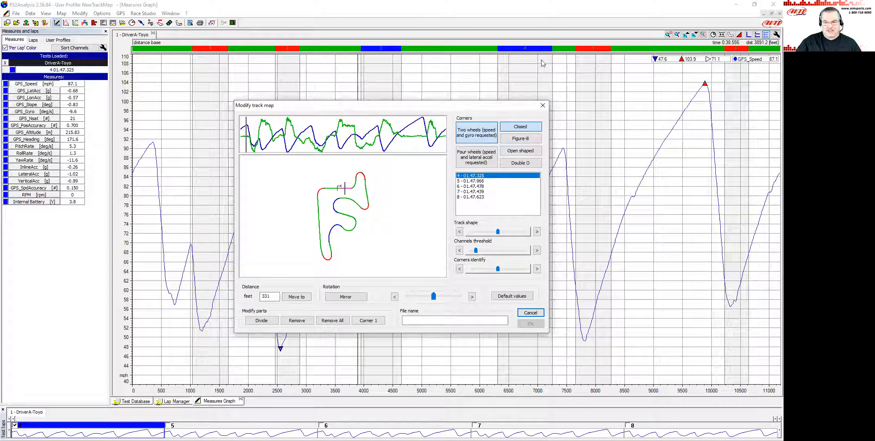
Try changing the corner at 4219 feet to a straight and Corner 1, and return it to Corner 2
{"action": "left_click", "coordinate": [411, 320]}
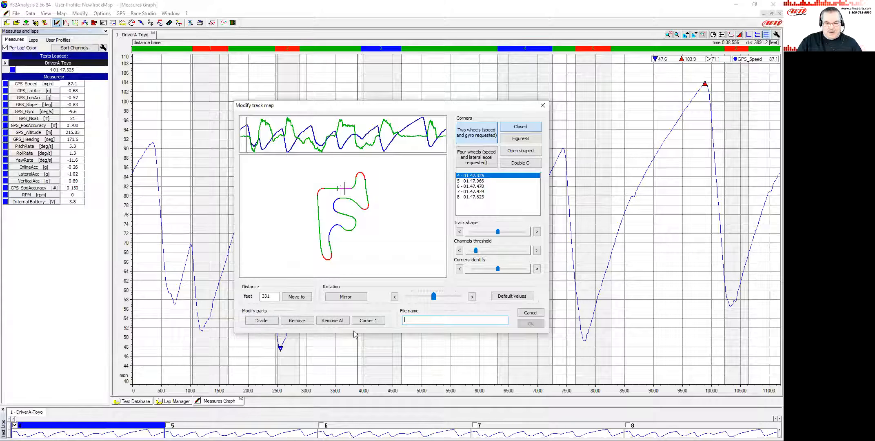
{"action": "left_click", "coordinate": [259, 323]}
{"action": "left_click", "coordinate": [334, 205]}
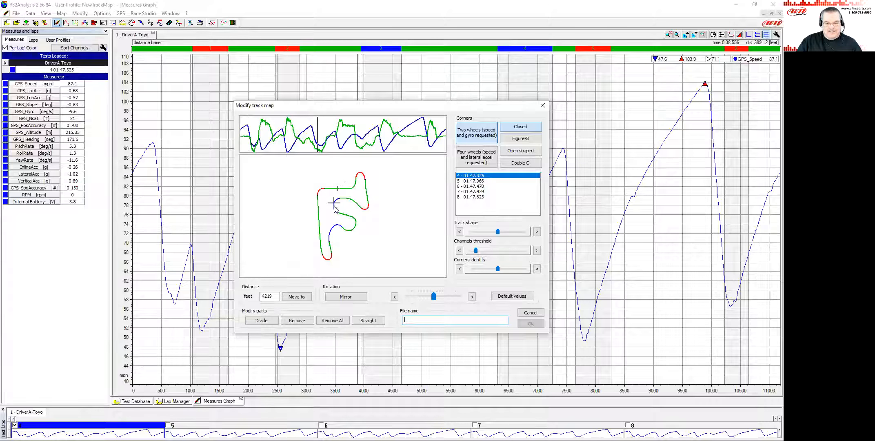
{"action": "left_click", "coordinate": [370, 321]}
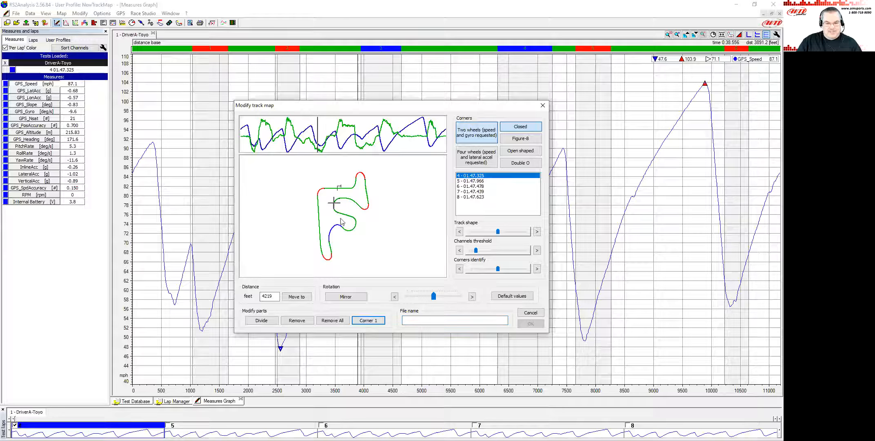
{"action": "left_click", "coordinate": [368, 321]}
{"action": "left_click", "coordinate": [374, 321]}
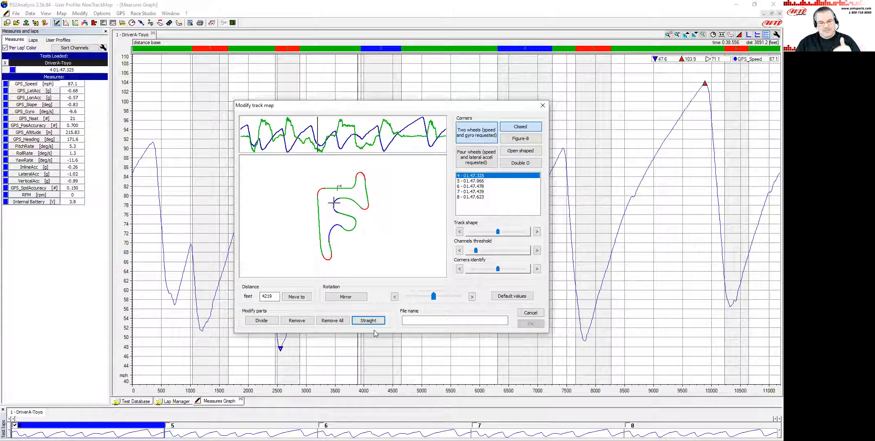
Cycle the corner at 10413 feet through the other part types and return it to Corner 1
{"action": "left_click", "coordinate": [366, 198]}
{"action": "left_click", "coordinate": [320, 190]}
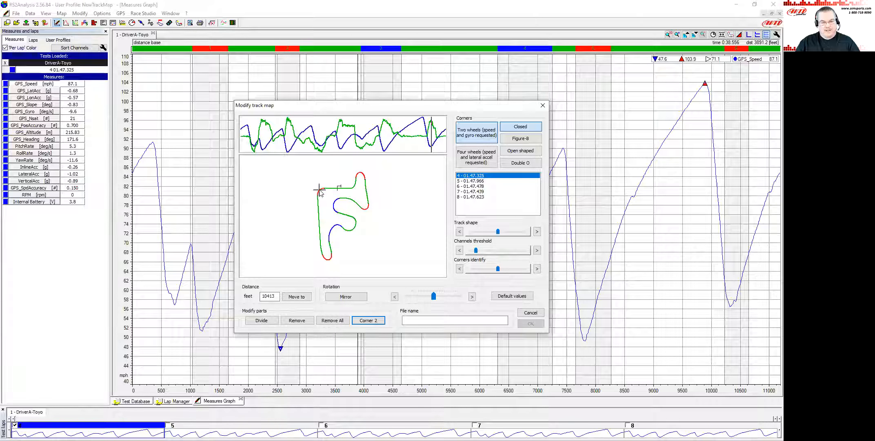
{"action": "left_click", "coordinate": [363, 321]}
{"action": "left_click", "coordinate": [362, 321]}
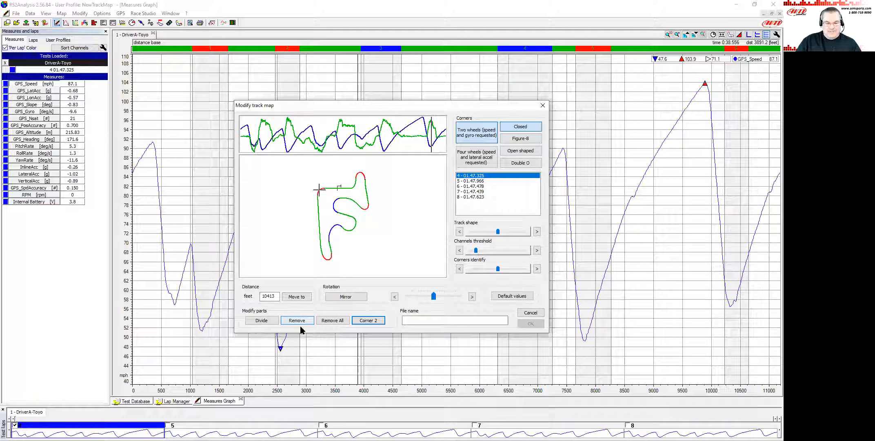
Remove the corner part at 6945 feet and cycle the merged part at 5702 feet through Corner 1, Corner 2 and back to straight
{"action": "left_click", "coordinate": [329, 236]}
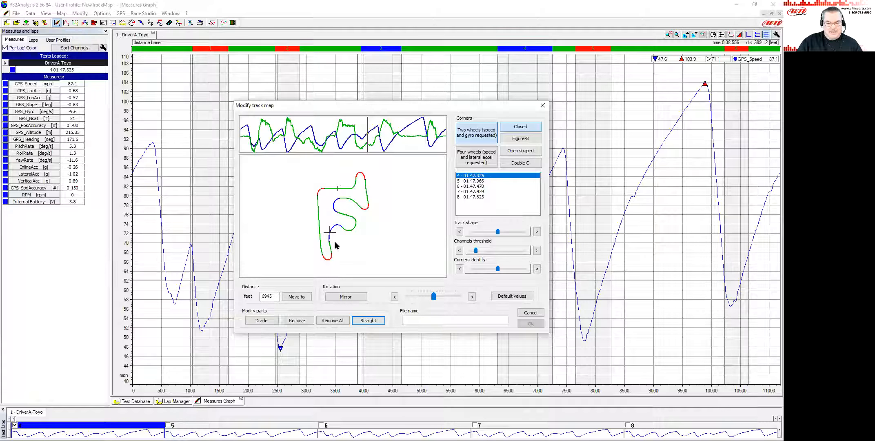
{"action": "left_click", "coordinate": [302, 322]}
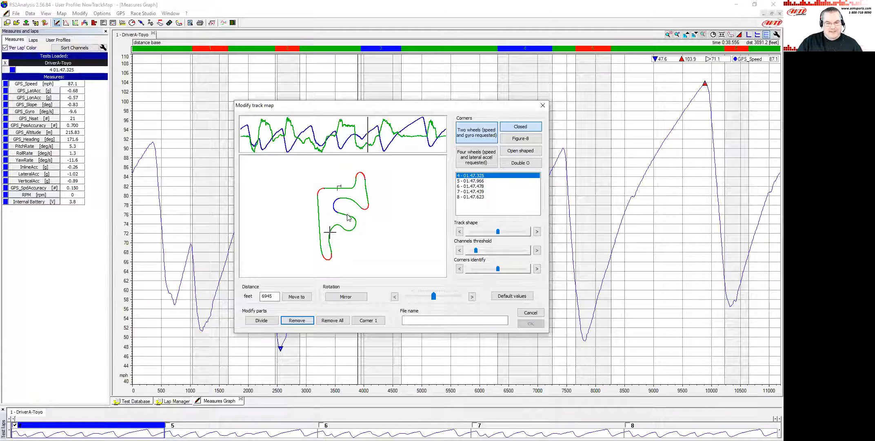
{"action": "left_click", "coordinate": [355, 230]}
{"action": "left_click", "coordinate": [366, 322]}
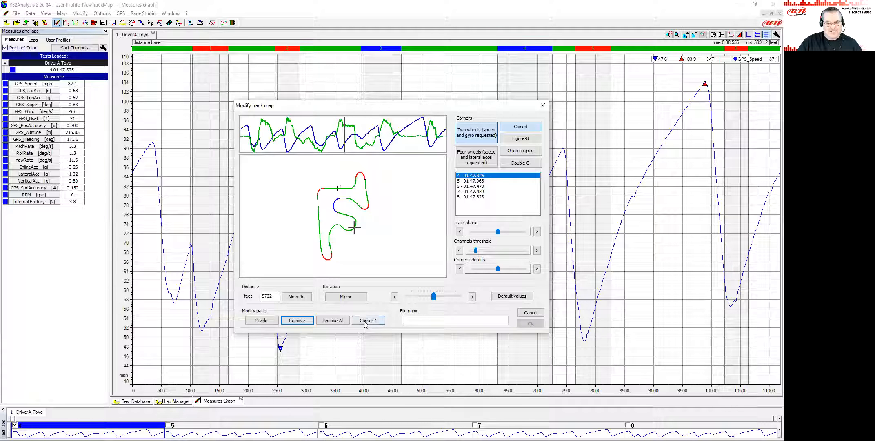
{"action": "left_click", "coordinate": [364, 321]}
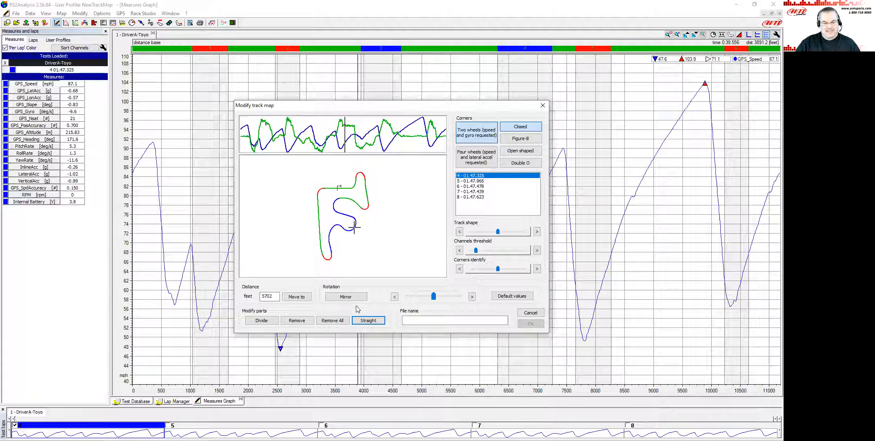
{"action": "left_click", "coordinate": [365, 321]}
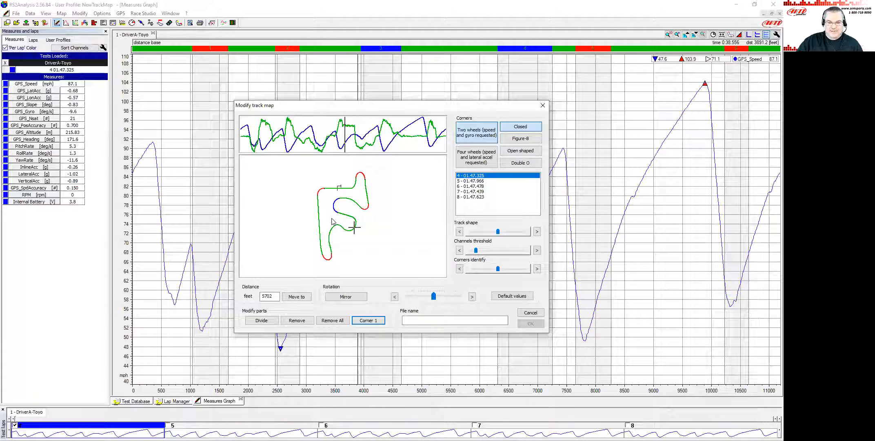
Remove all track parts and cycle the whole track through Corner 1, Corner 2 and back to straight
{"action": "left_click", "coordinate": [330, 321]}
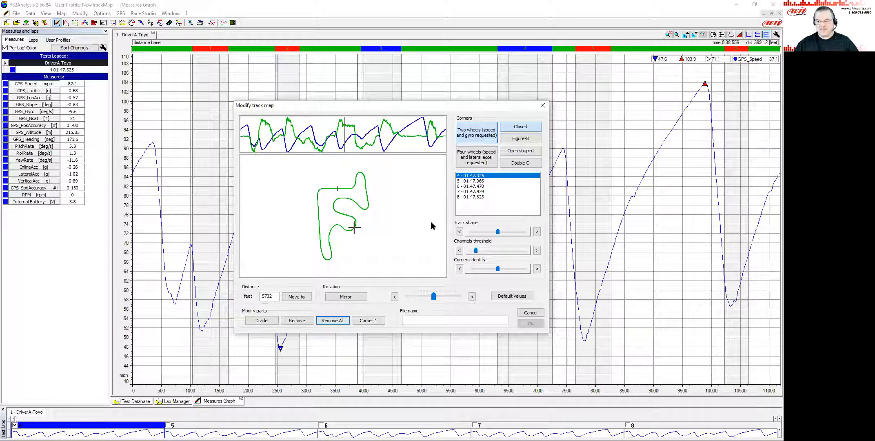
{"action": "left_click", "coordinate": [366, 191]}
{"action": "left_click", "coordinate": [364, 320]}
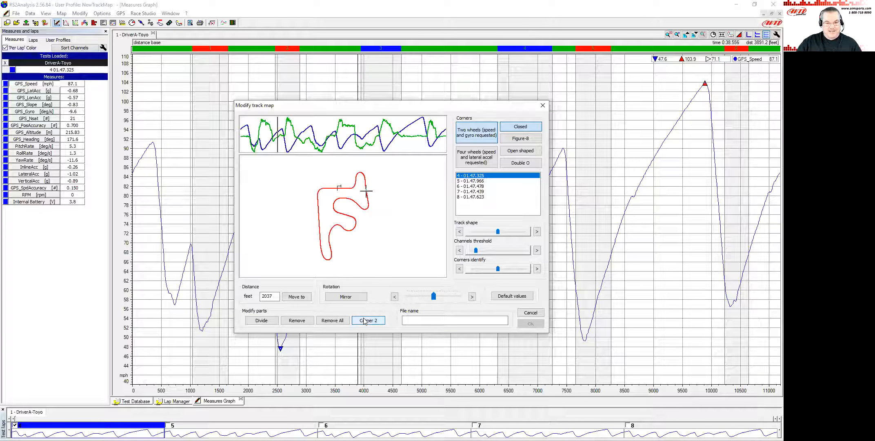
{"action": "left_click", "coordinate": [364, 320]}
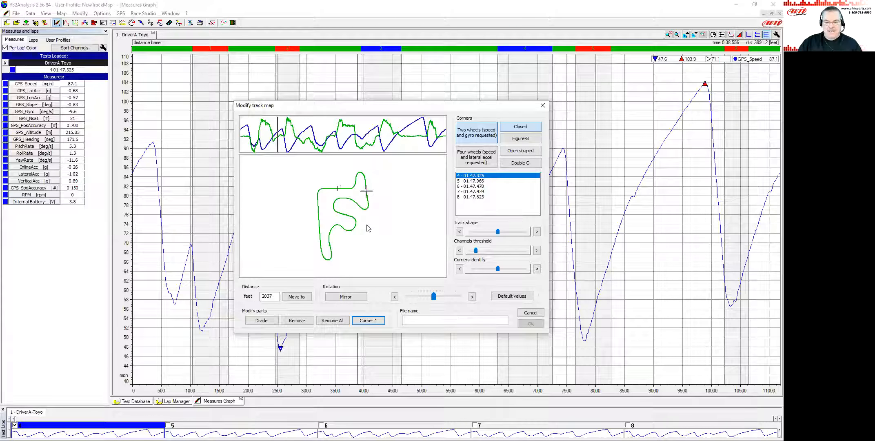
Move the preview cursor to 7096 feet and rebuild the automatic parts by switching to lap 5 and back to lap 4
{"action": "left_click", "coordinate": [334, 237]}
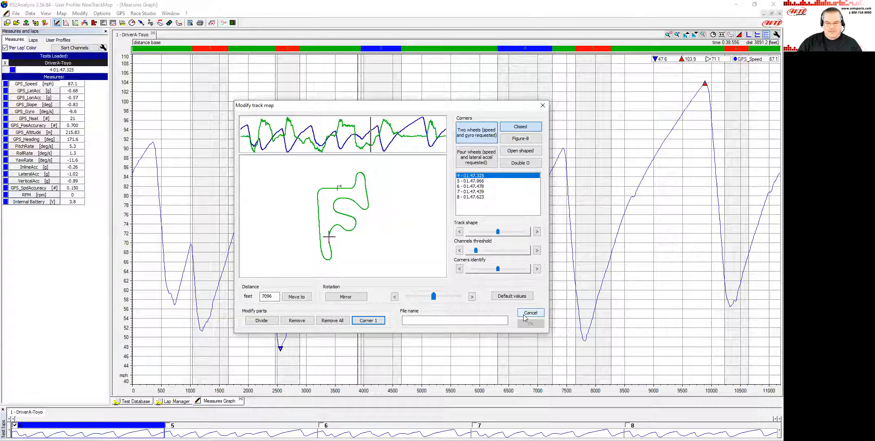
{"action": "left_click", "coordinate": [475, 181]}
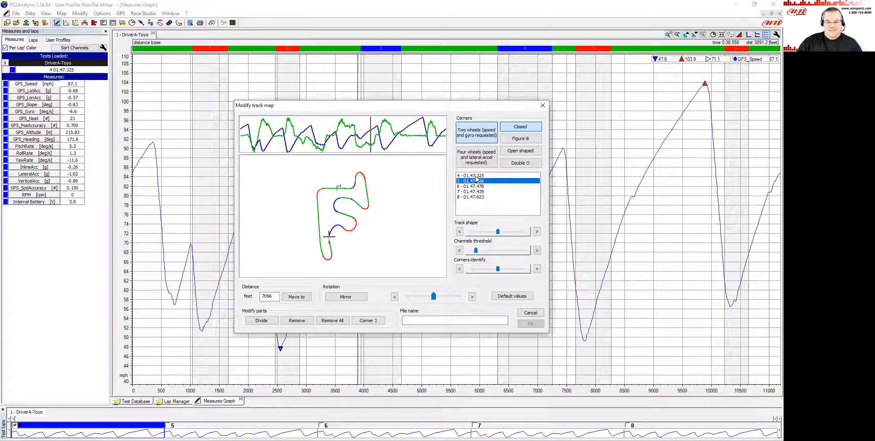
{"action": "left_click", "coordinate": [473, 176]}
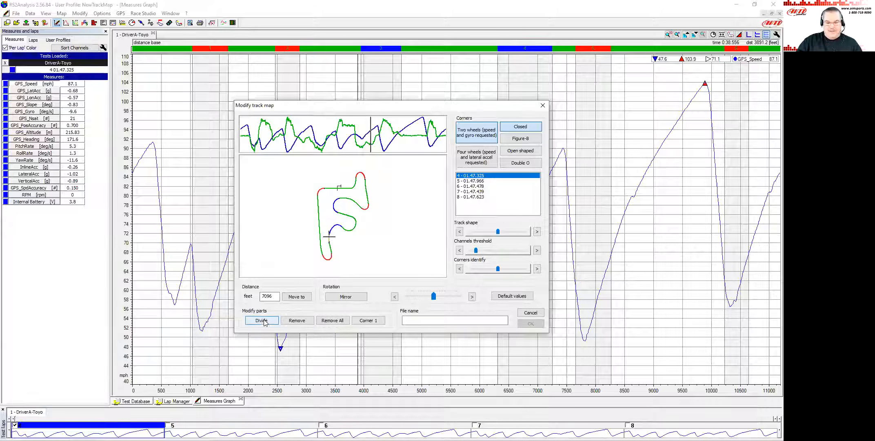
Remove all track parts again and move the preview cursor to 410 feet, near the start of the lap
{"action": "left_click", "coordinate": [332, 323]}
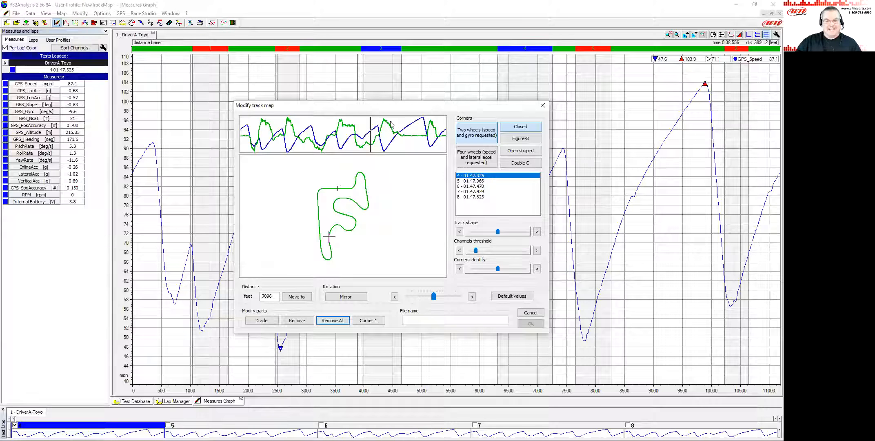
{"action": "left_click_drag", "start_coordinate": [389, 108], "coordinate": [381, 98]}
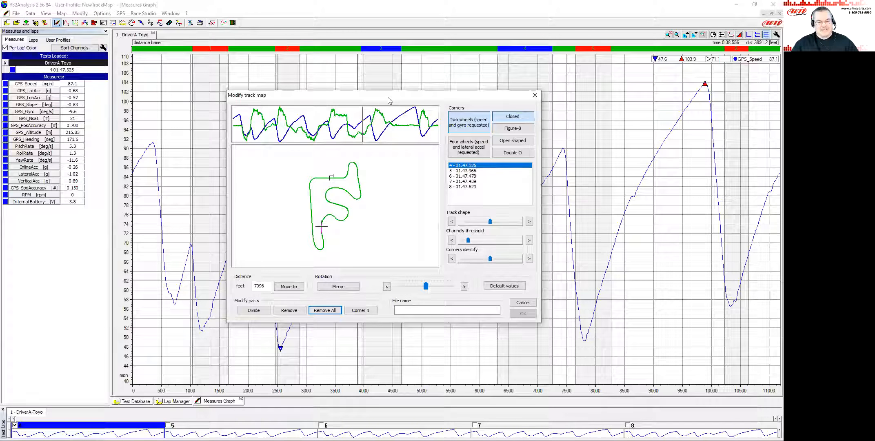
{"action": "left_click_drag", "start_coordinate": [388, 99], "coordinate": [401, 108]}
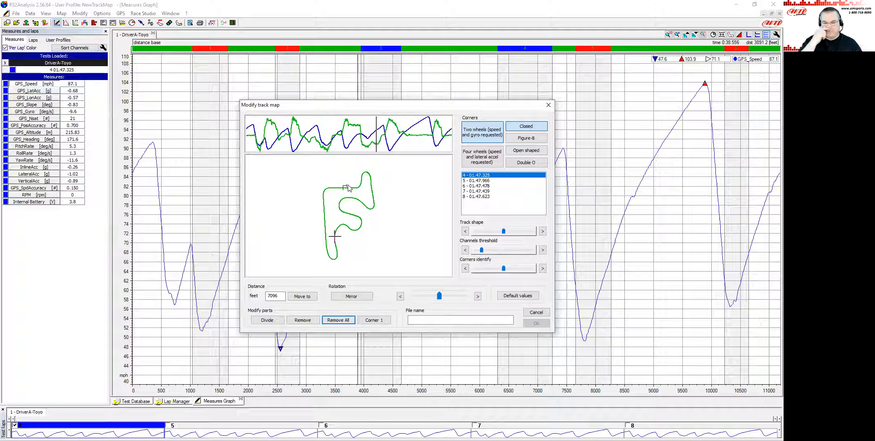
{"action": "left_click", "coordinate": [258, 140]}
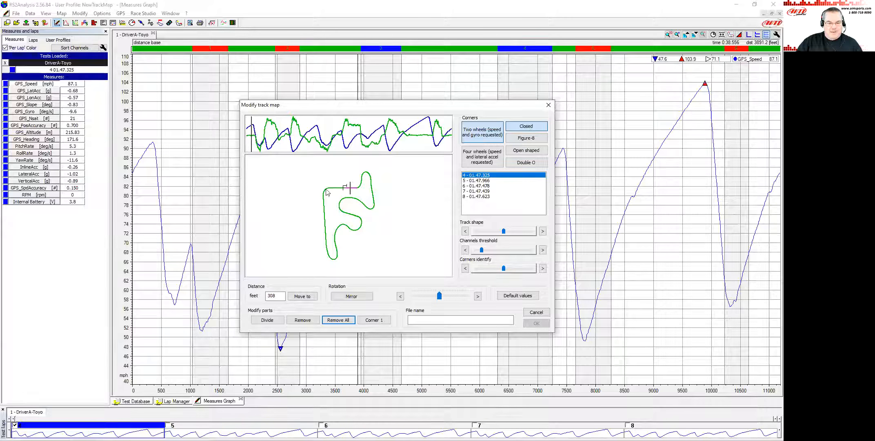
{"action": "left_click", "coordinate": [354, 184]}
{"action": "left_click_drag", "start_coordinate": [355, 184], "coordinate": [353, 187]}
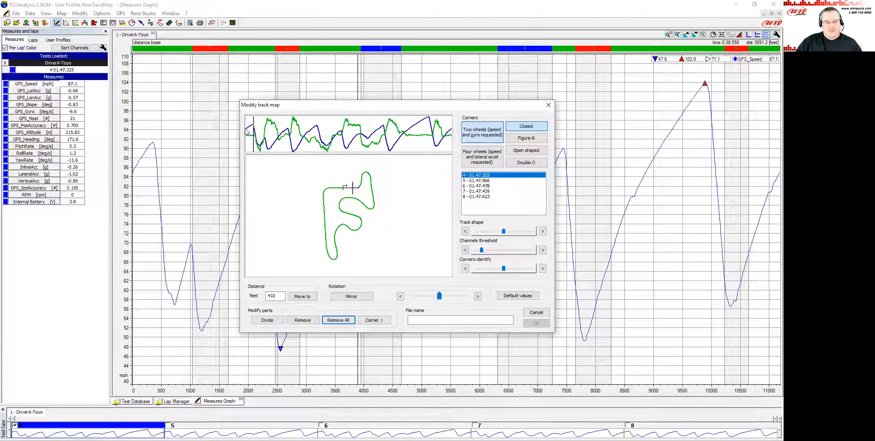
Rebuild the parts by reselecting lap 4 and try the corner identification at its lowest, highest and a slightly above-middle setting
{"action": "left_click", "coordinate": [471, 180]}
{"action": "left_click", "coordinate": [473, 175]}
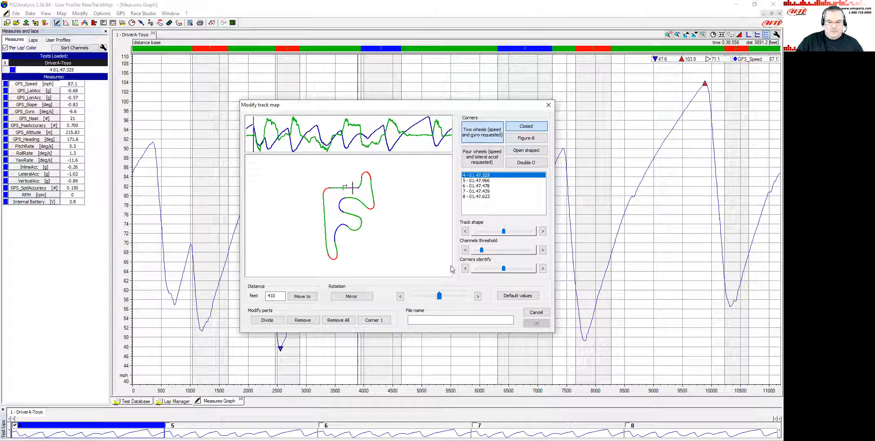
{"action": "left_click_drag", "start_coordinate": [504, 270], "coordinate": [498, 269]}
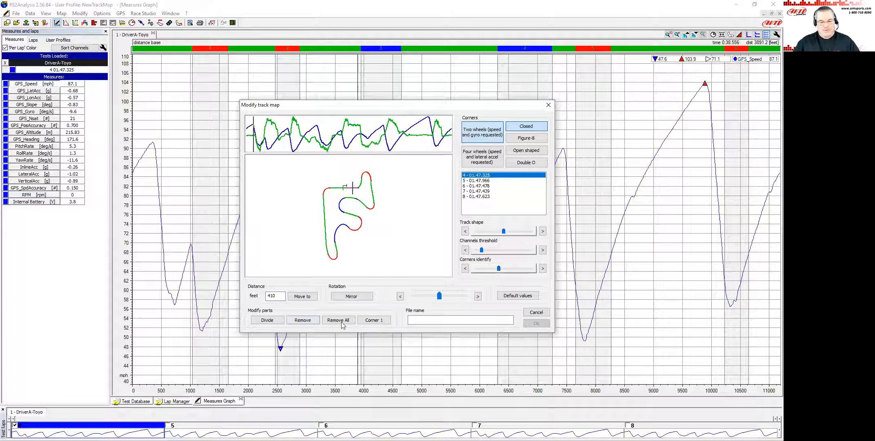
{"action": "left_click_drag", "start_coordinate": [498, 268], "coordinate": [489, 269]}
{"action": "left_click_drag", "start_coordinate": [482, 268], "coordinate": [473, 270]}
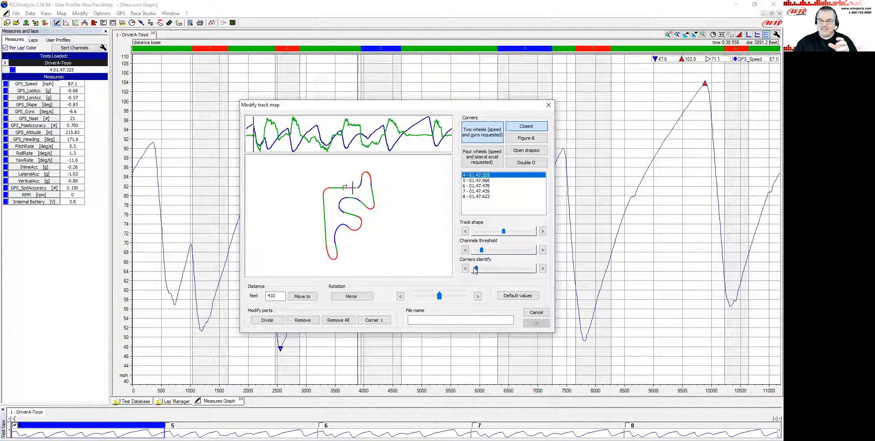
{"action": "left_click_drag", "start_coordinate": [476, 270], "coordinate": [531, 269]}
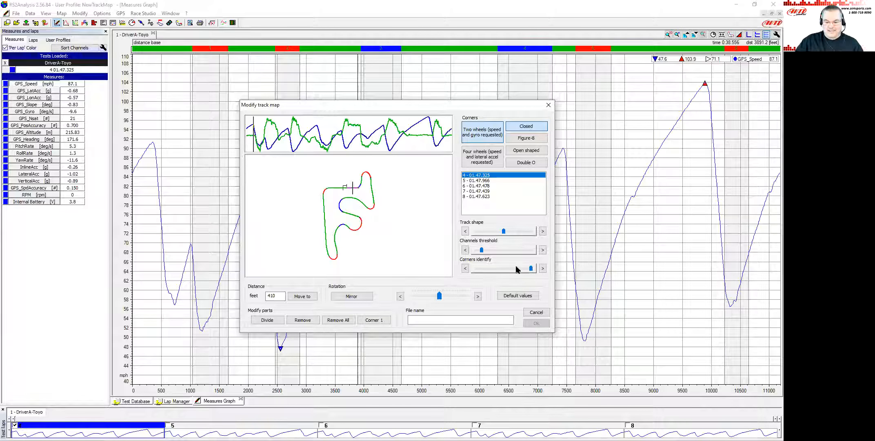
{"action": "left_click_drag", "start_coordinate": [531, 267], "coordinate": [508, 267]}
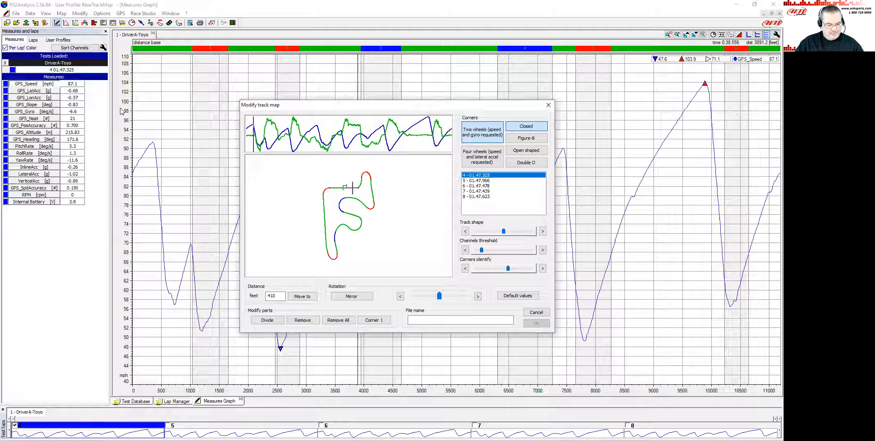
Switch to the NewTrackMap with GPS profile, try the track shape adjustment in both directions, and restore the default values
{"action": "key", "text": "Page_Down"}
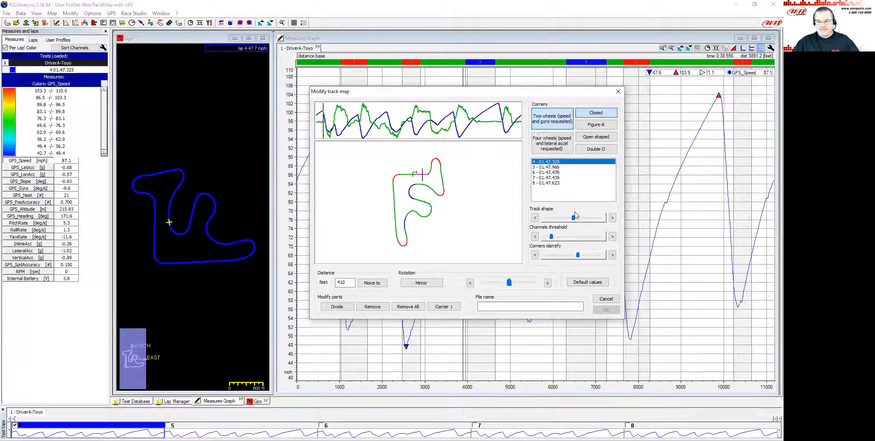
{"action": "mouse_move", "coordinate": [574, 219]}
{"action": "left_mouse_down"}
{"action": "mouse_move", "coordinate": [566, 217]}
{"action": "mouse_move", "coordinate": [586, 216]}
{"action": "mouse_move", "coordinate": [570, 216]}
{"action": "left_mouse_up"}
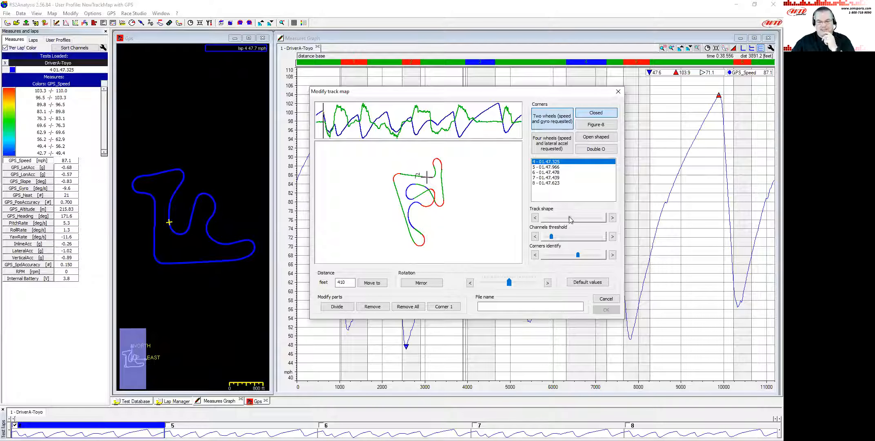
{"action": "left_click_drag", "start_coordinate": [570, 220], "coordinate": [573, 218]}
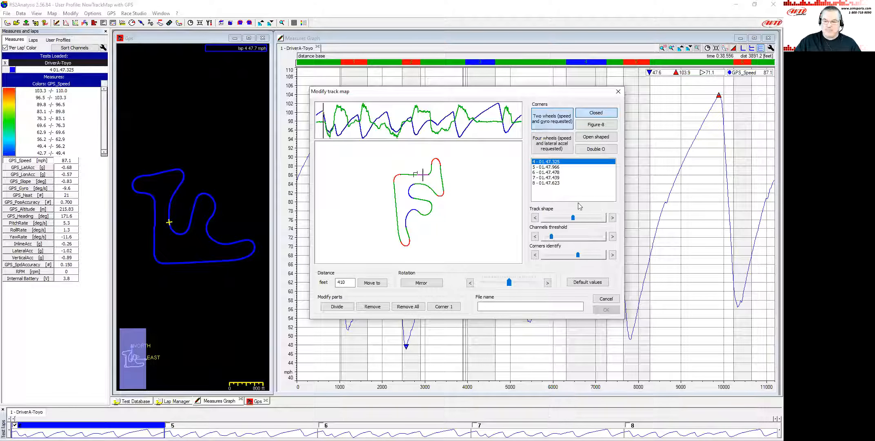
{"action": "left_click", "coordinate": [573, 218]}
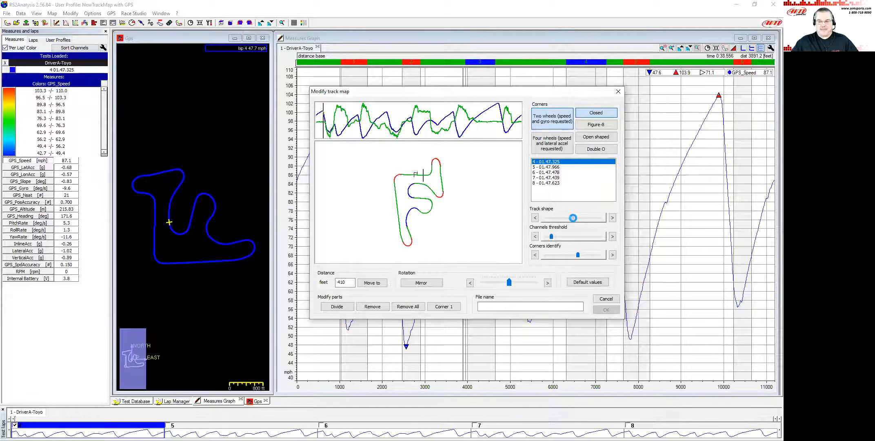
{"action": "left_click", "coordinate": [612, 219]}
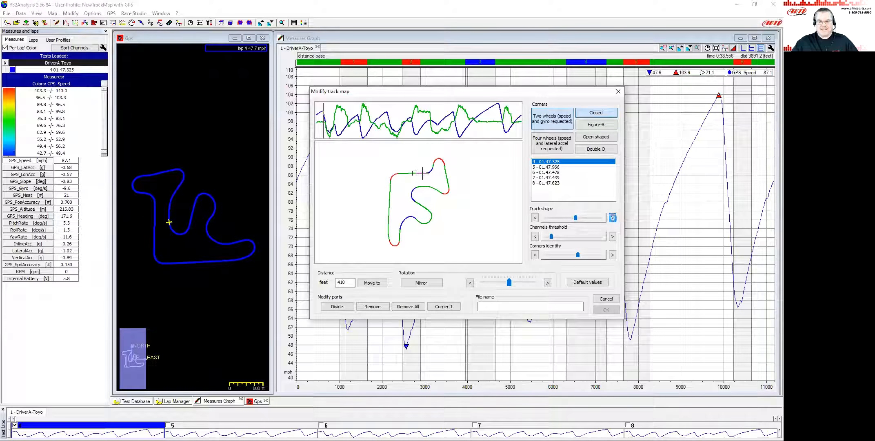
{"action": "left_click", "coordinate": [535, 218]}
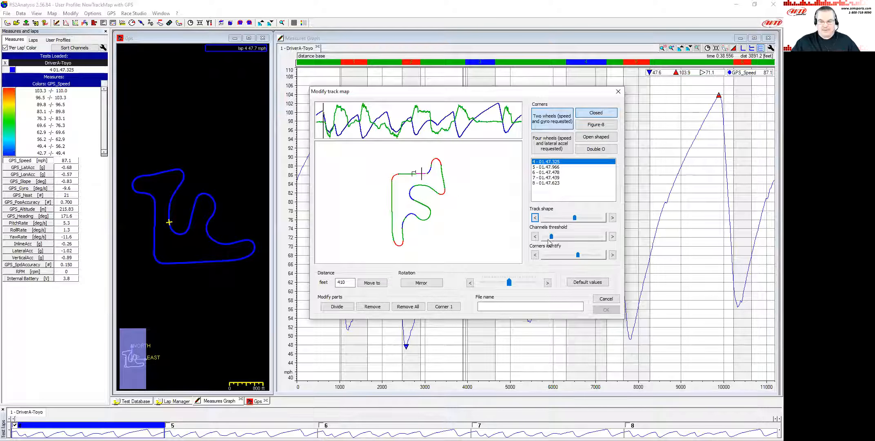
{"action": "left_click", "coordinate": [585, 286]}
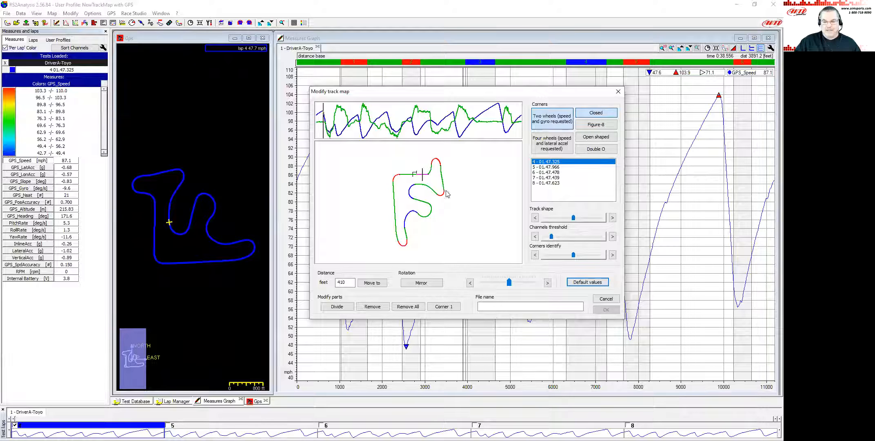
Try raising the channels threshold to about the middle and slightly higher, and restore the default values
{"action": "left_click", "coordinate": [552, 237]}
{"action": "left_click_drag", "start_coordinate": [553, 239], "coordinate": [572, 240]}
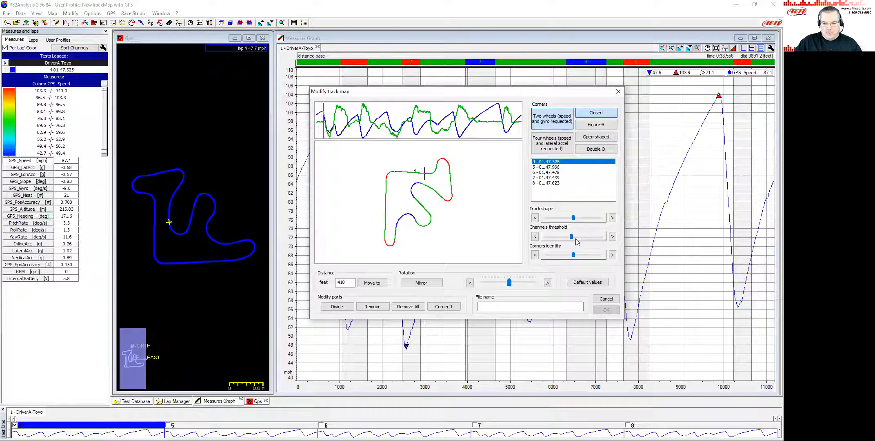
{"action": "left_click_drag", "start_coordinate": [572, 238], "coordinate": [581, 237]}
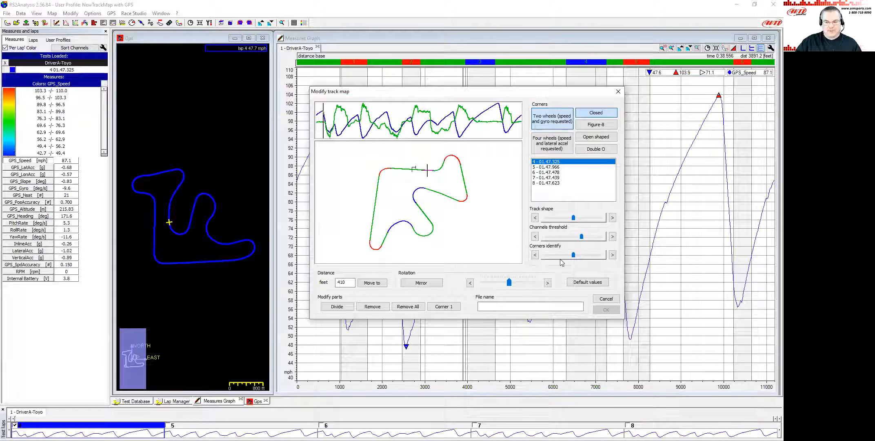
{"action": "left_click", "coordinate": [575, 283]}
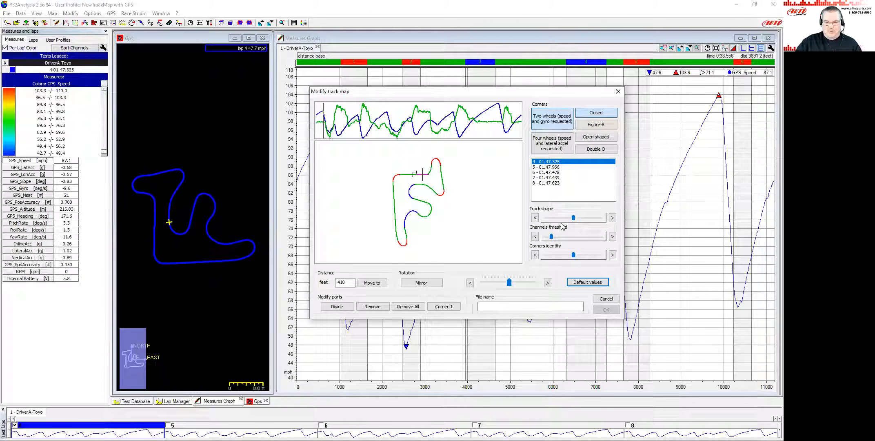
Try a higher and a lower corner identification setting and return it to the middle
{"action": "left_click_drag", "start_coordinate": [573, 256], "coordinate": [588, 262]}
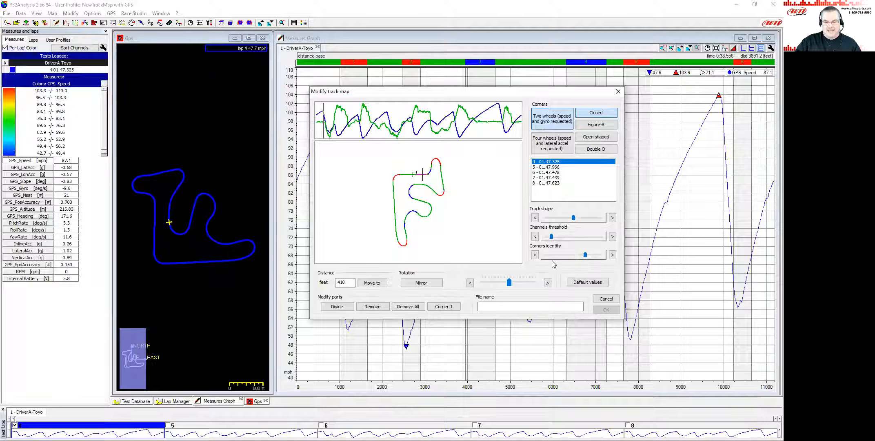
{"action": "left_click_drag", "start_coordinate": [586, 256], "coordinate": [563, 255]}
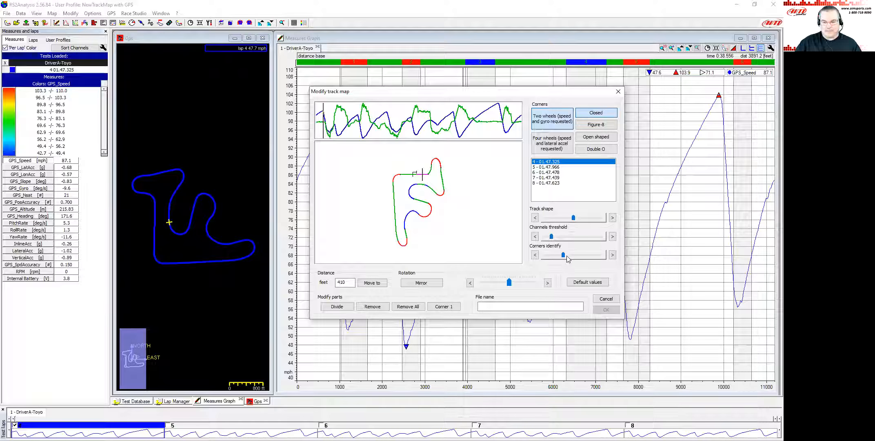
{"action": "left_click_drag", "start_coordinate": [563, 256], "coordinate": [575, 256]}
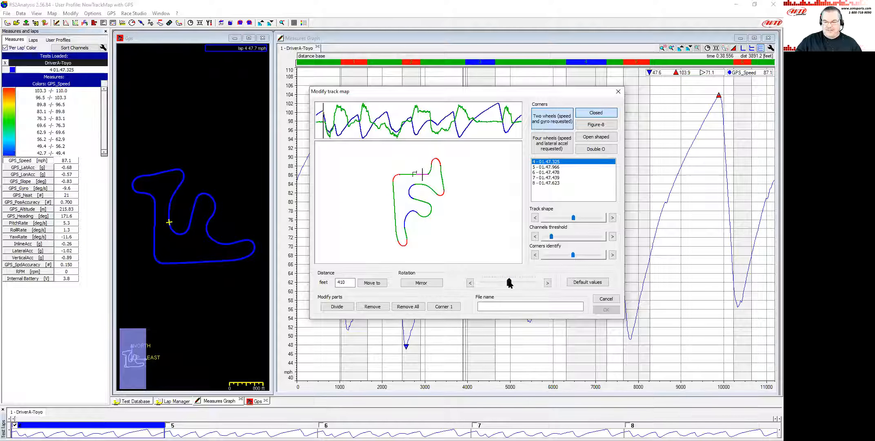
Rotate the track map to match the orientation of the GPS map, then mirror it and flip it back
{"action": "left_click_drag", "start_coordinate": [508, 284], "coordinate": [522, 285]}
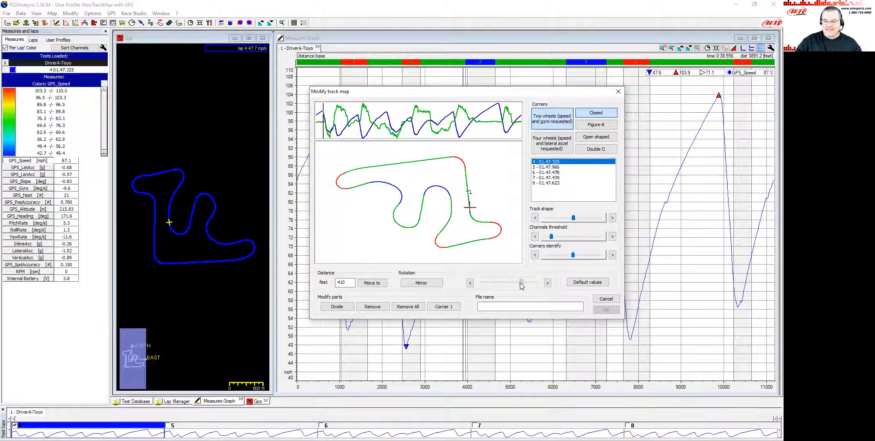
{"action": "left_click_drag", "start_coordinate": [521, 285], "coordinate": [522, 285]}
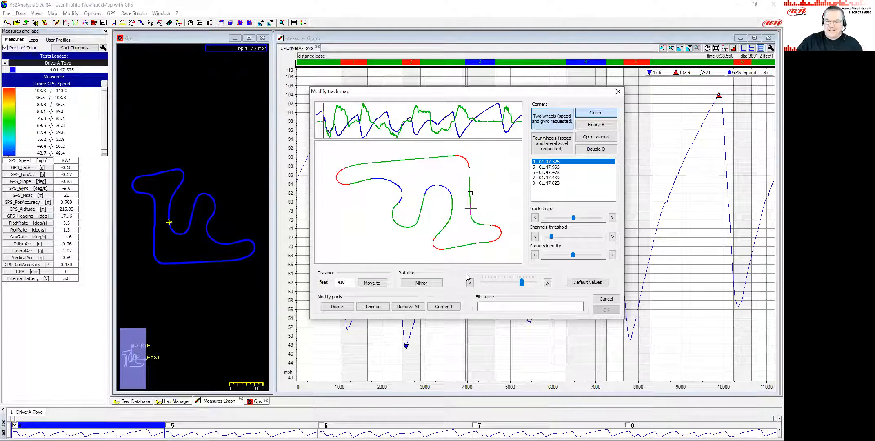
{"action": "left_click_drag", "start_coordinate": [522, 283], "coordinate": [496, 287]}
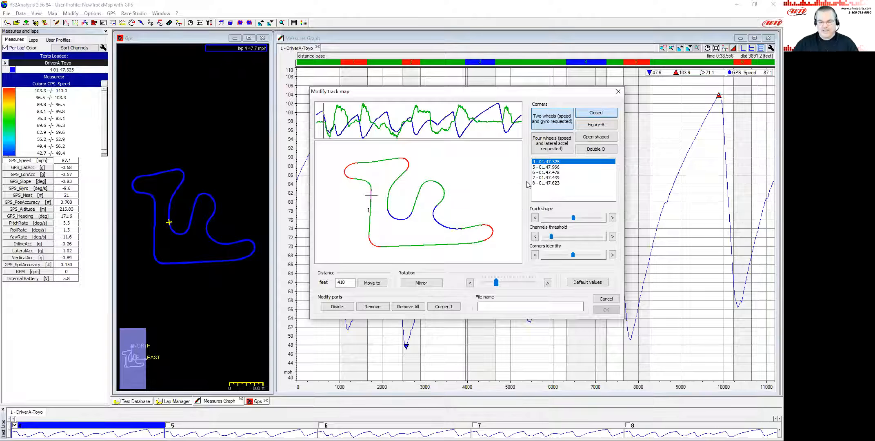
{"action": "left_click", "coordinate": [421, 283]}
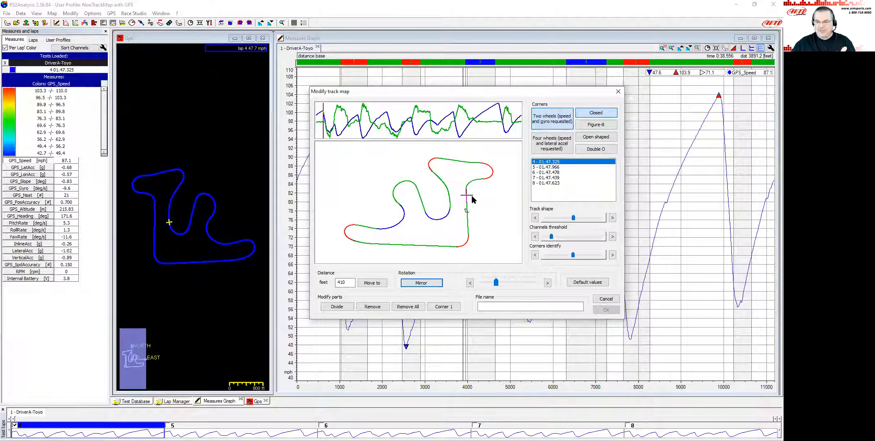
{"action": "left_click", "coordinate": [418, 284]}
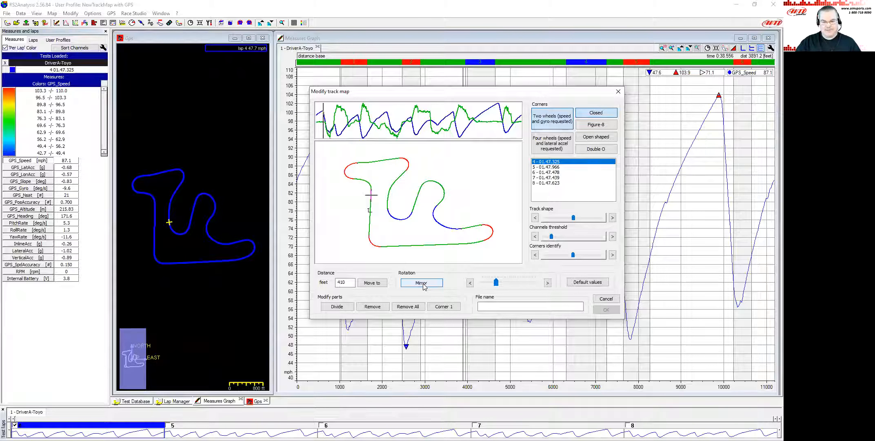
Check points before and after the first corner against the speed and gyro traces, and remove all parts from the track map
{"action": "left_click", "coordinate": [322, 116]}
{"action": "left_click_drag", "start_coordinate": [322, 113], "coordinate": [321, 114]}
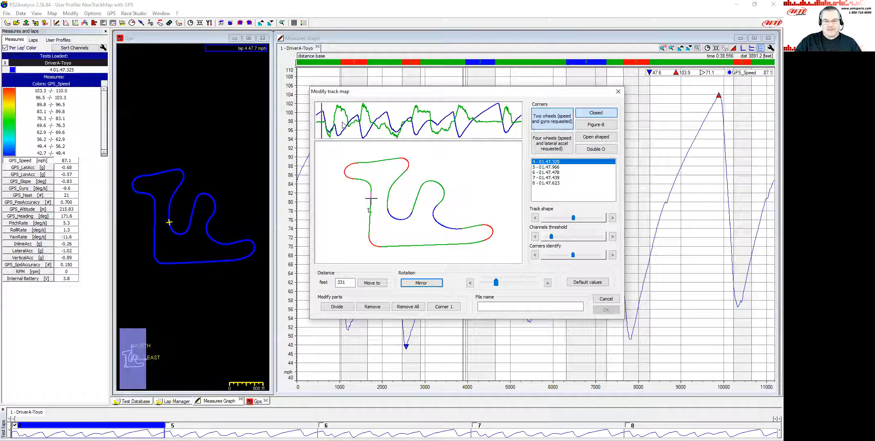
{"action": "left_click", "coordinate": [355, 121]}
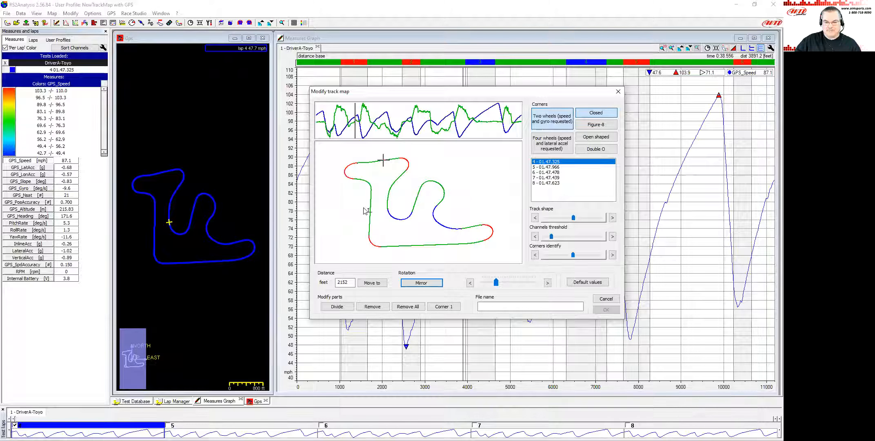
{"action": "left_click", "coordinate": [406, 307]}
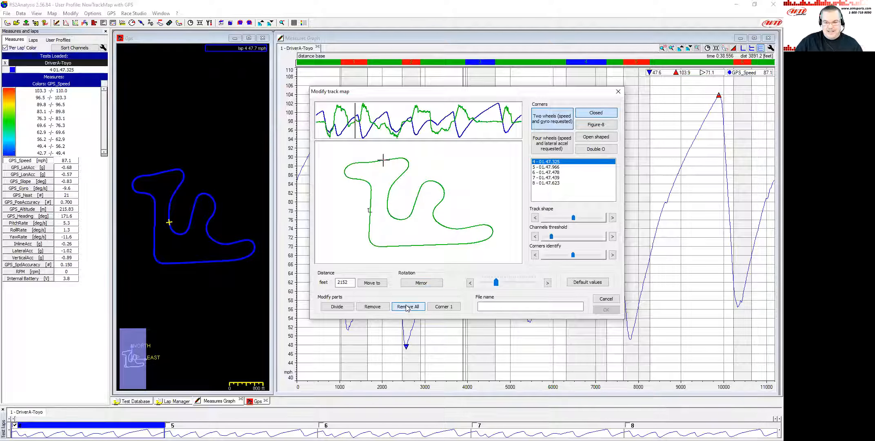
Find the point shortly before braking for the first corner and divide the track there at 308 feet
{"action": "left_click", "coordinate": [371, 195]}
{"action": "left_click_drag", "start_coordinate": [371, 195], "coordinate": [370, 195]}
{"action": "mouse_move", "coordinate": [371, 199]}
{"action": "left_mouse_down"}
{"action": "mouse_move", "coordinate": [368, 188]}
{"action": "mouse_move", "coordinate": [370, 197]}
{"action": "left_mouse_up"}
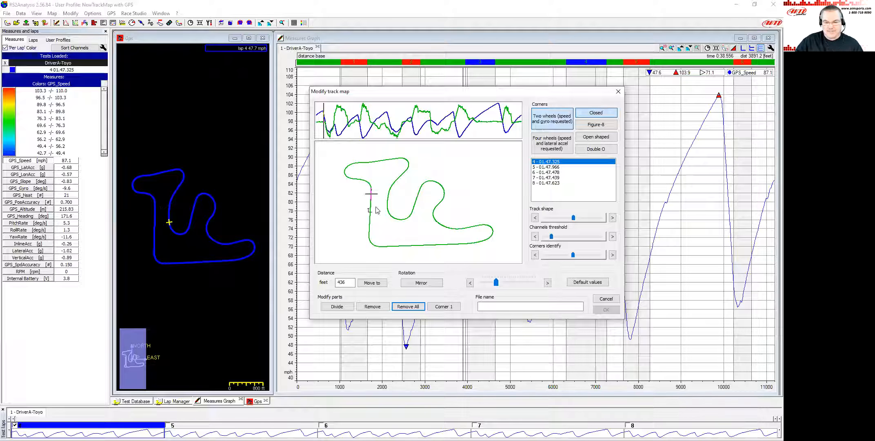
{"action": "left_click_drag", "start_coordinate": [370, 190], "coordinate": [373, 197]}
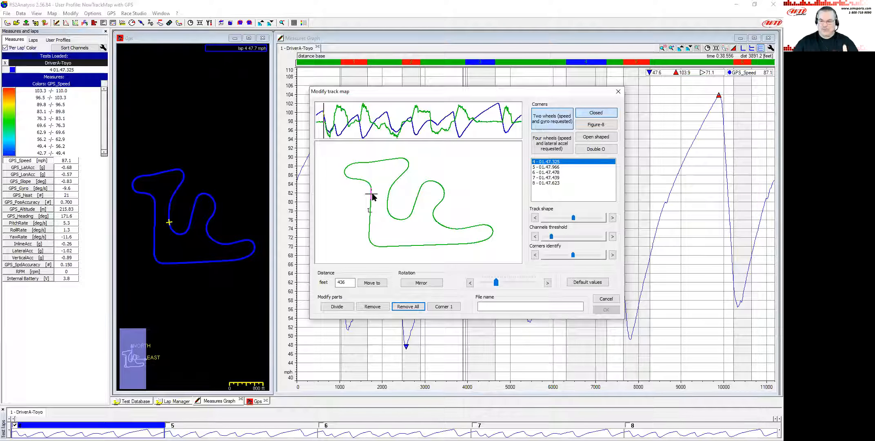
{"action": "left_click_drag", "start_coordinate": [322, 114], "coordinate": [319, 118]}
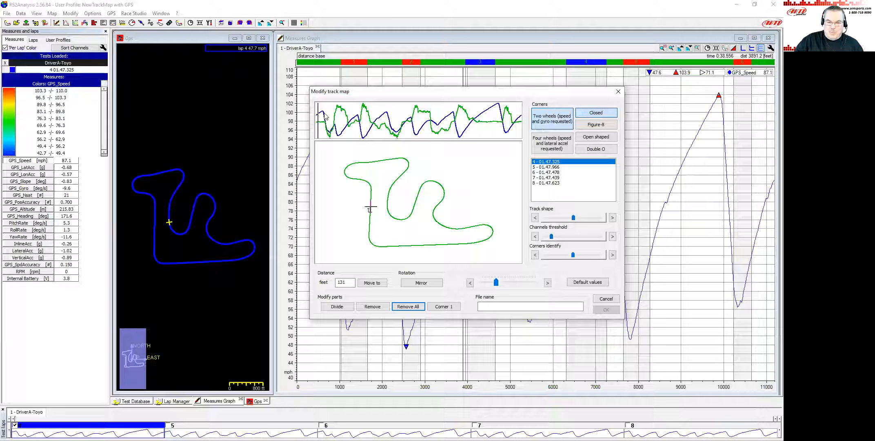
{"action": "left_click", "coordinate": [322, 113]}
{"action": "left_click_drag", "start_coordinate": [323, 113], "coordinate": [323, 112]}
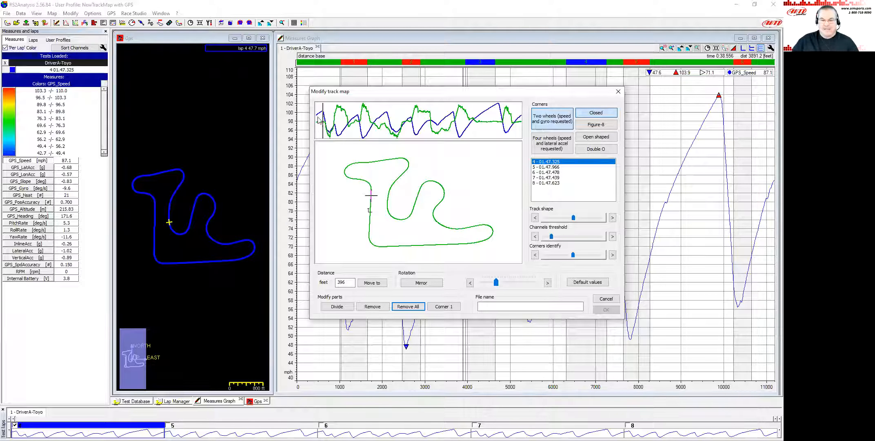
{"action": "left_click", "coordinate": [338, 118]}
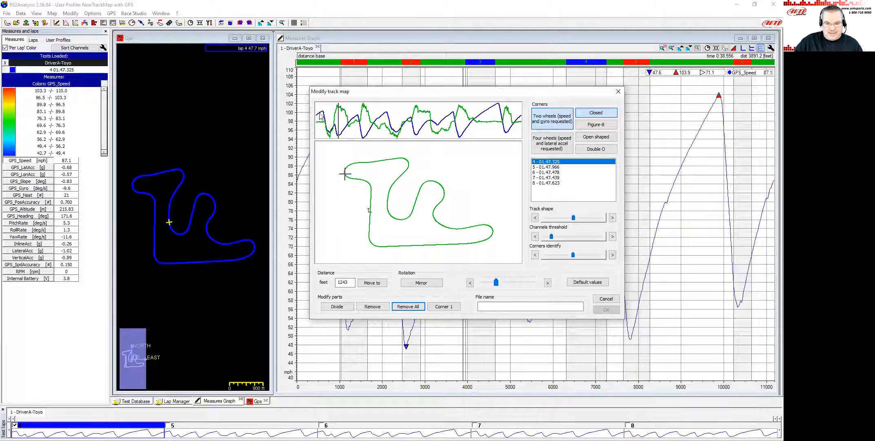
{"action": "left_click", "coordinate": [323, 115]}
{"action": "left_click", "coordinate": [322, 117]}
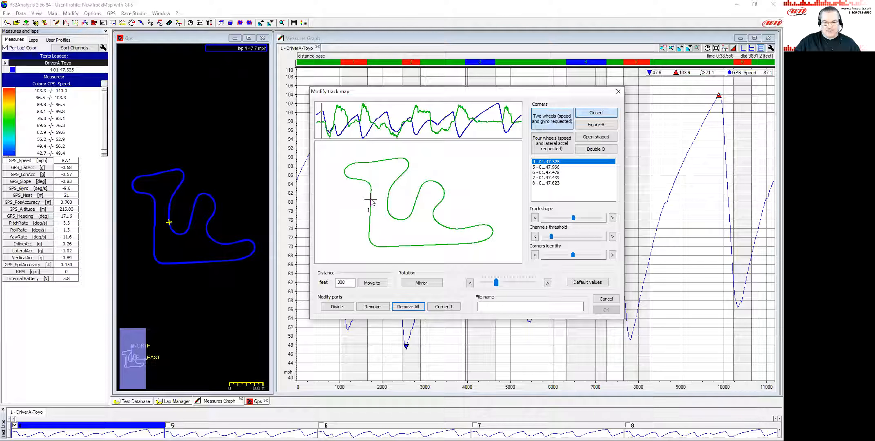
{"action": "left_click", "coordinate": [337, 307]}
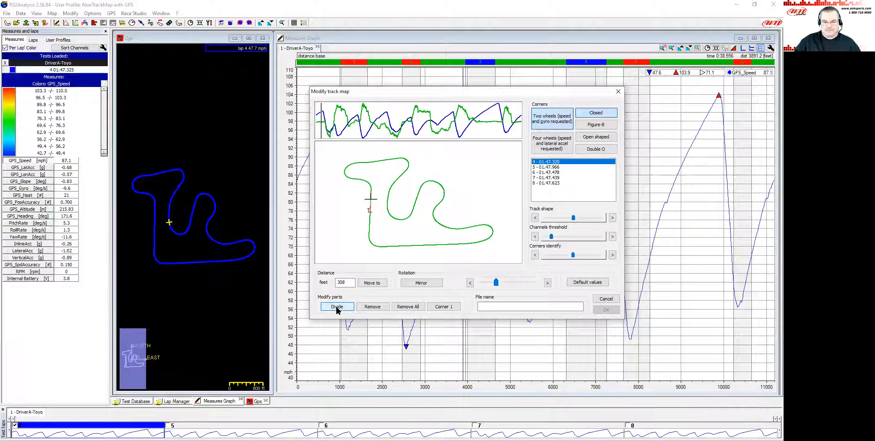
Find the exit of the second corner on the map and traces, and divide the track at 3064 feet
{"action": "left_click", "coordinate": [385, 160]}
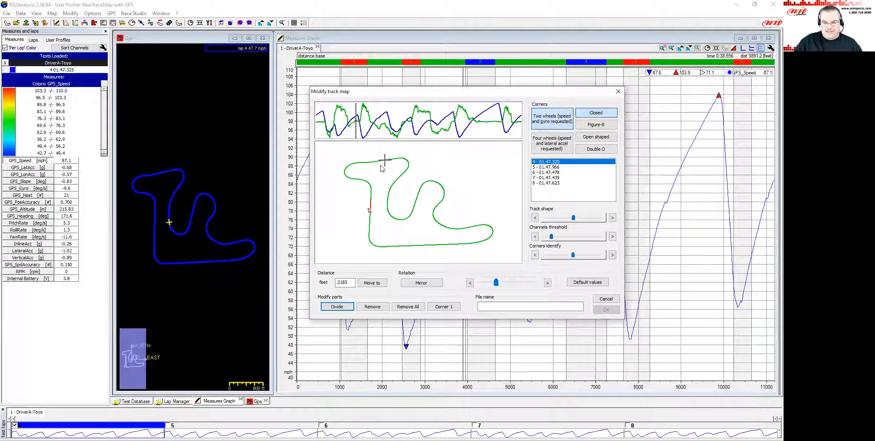
{"action": "left_click", "coordinate": [397, 178]}
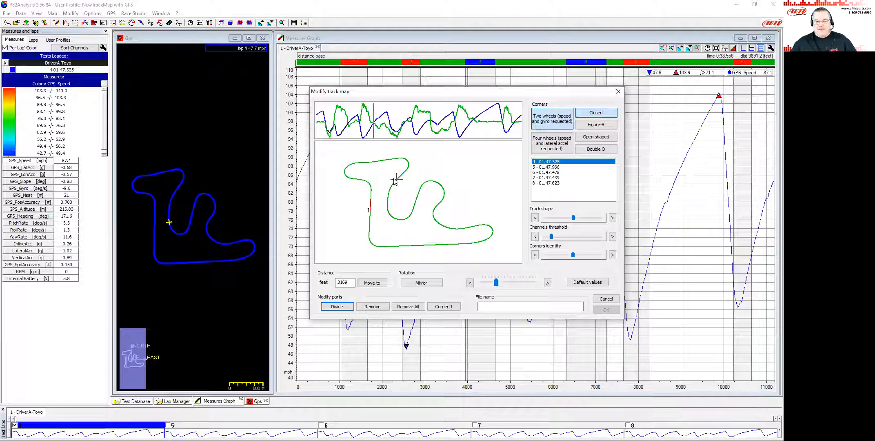
{"action": "left_click", "coordinate": [392, 182]}
{"action": "left_click_drag", "start_coordinate": [391, 181], "coordinate": [398, 180]}
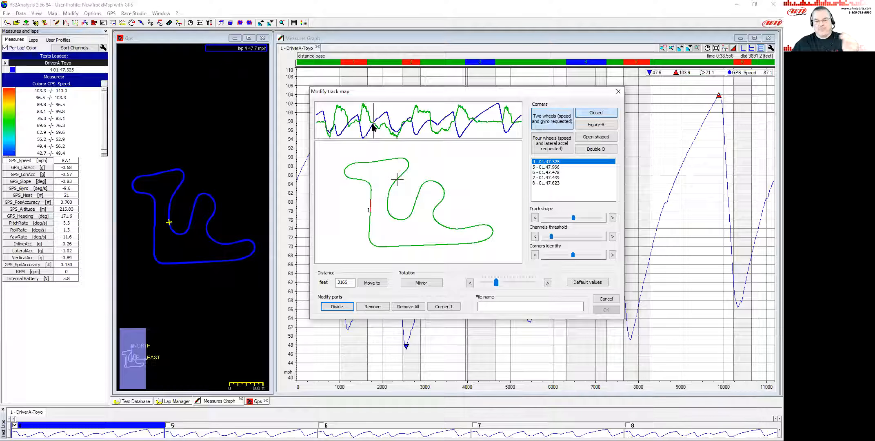
{"action": "left_click_drag", "start_coordinate": [375, 126], "coordinate": [375, 127]}
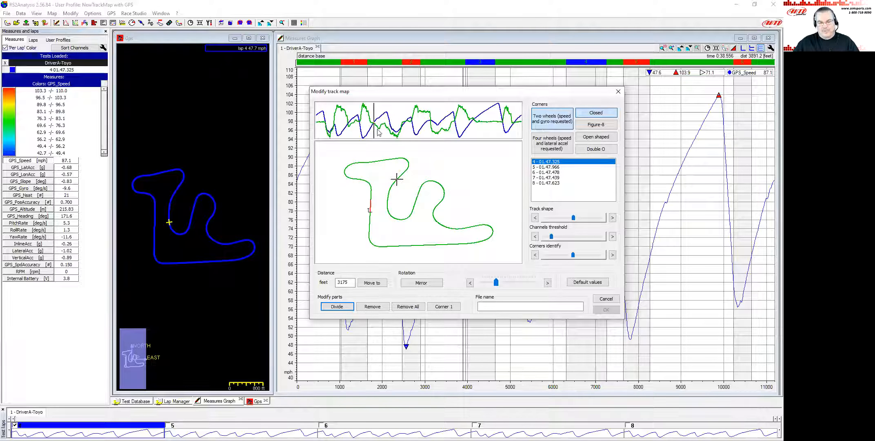
{"action": "left_click", "coordinate": [398, 177]}
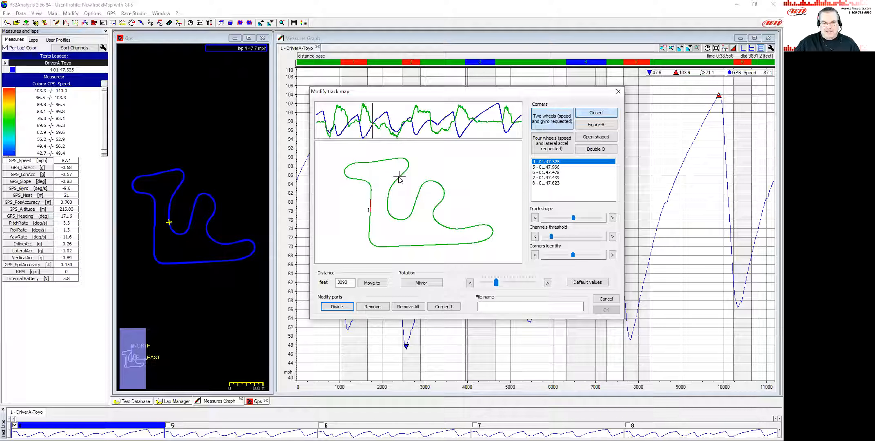
{"action": "left_click_drag", "start_coordinate": [374, 126], "coordinate": [372, 127]}
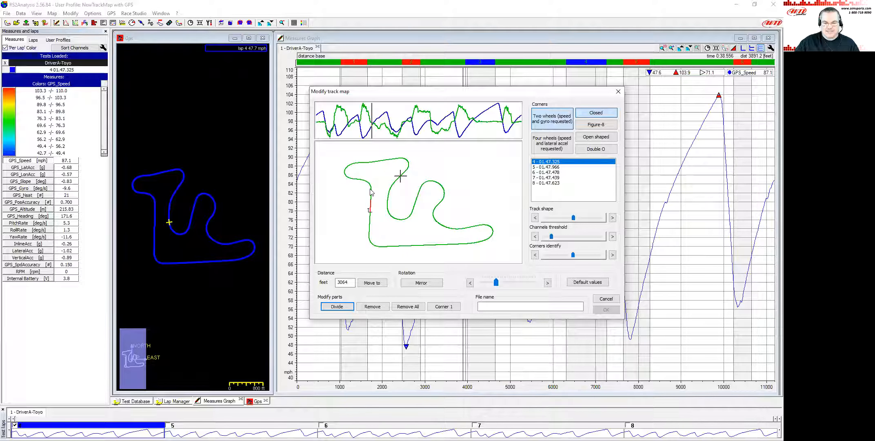
{"action": "left_click", "coordinate": [337, 307]}
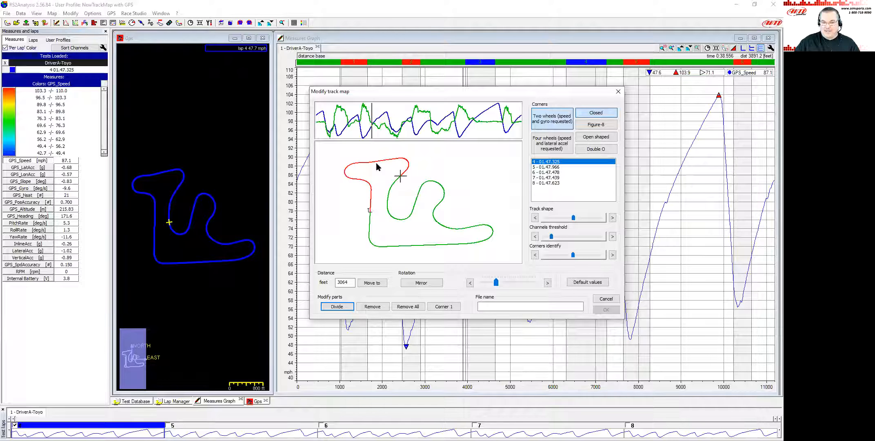
Set the short part between the start line and the first division to Straight, and select the part covering the first two corners
{"action": "left_click", "coordinate": [370, 208]}
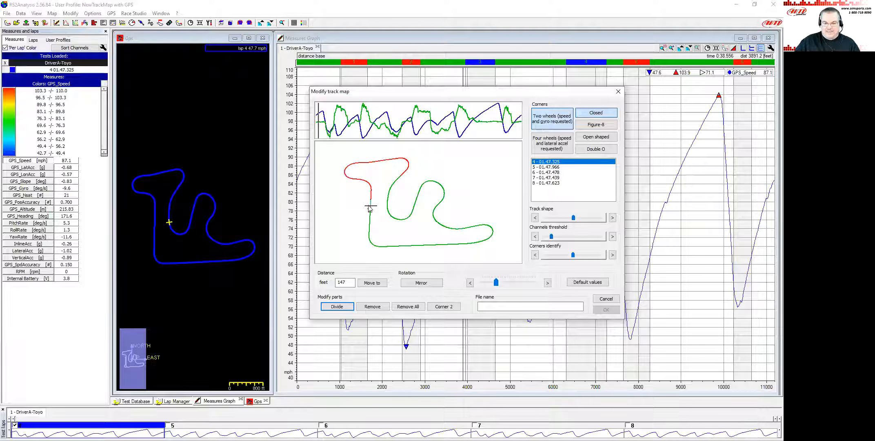
{"action": "left_click", "coordinate": [444, 309]}
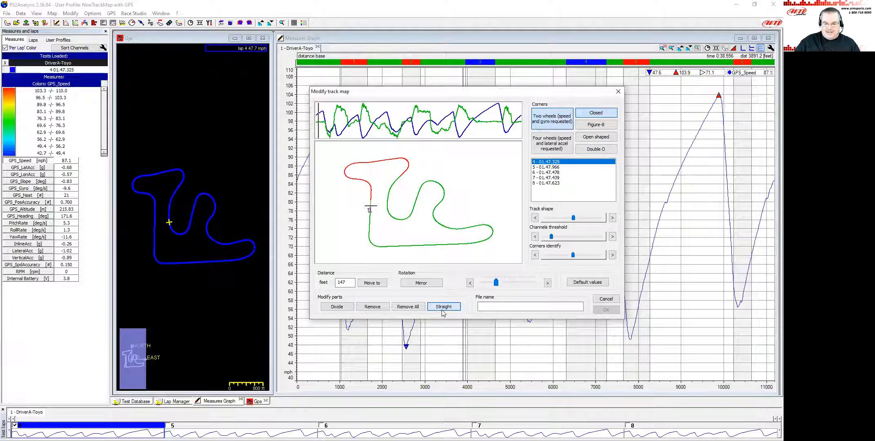
{"action": "left_click", "coordinate": [390, 160]}
{"action": "left_click", "coordinate": [371, 206]}
{"action": "left_click", "coordinate": [378, 161]}
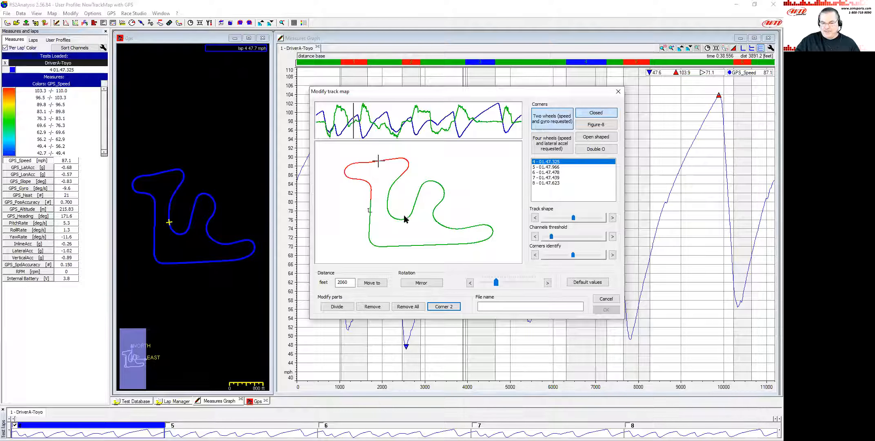
Divide the track before the far hairpin at 7417 feet and set the part leading up to it to Corner 2
{"action": "left_click", "coordinate": [470, 228]}
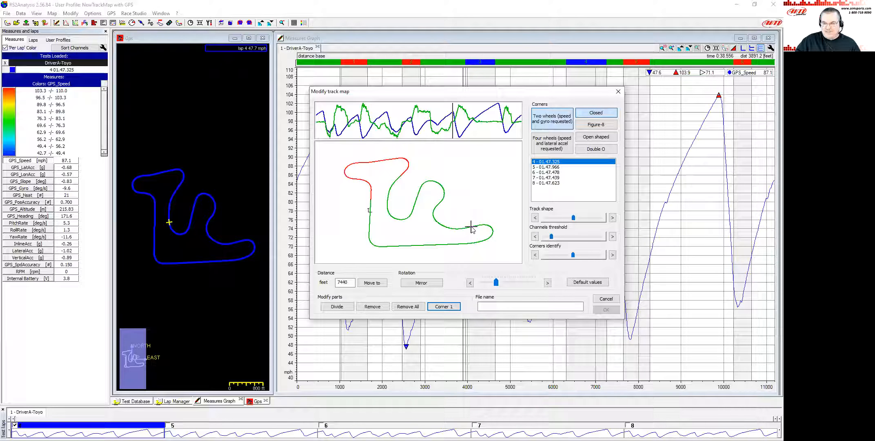
{"action": "left_click", "coordinate": [471, 229]}
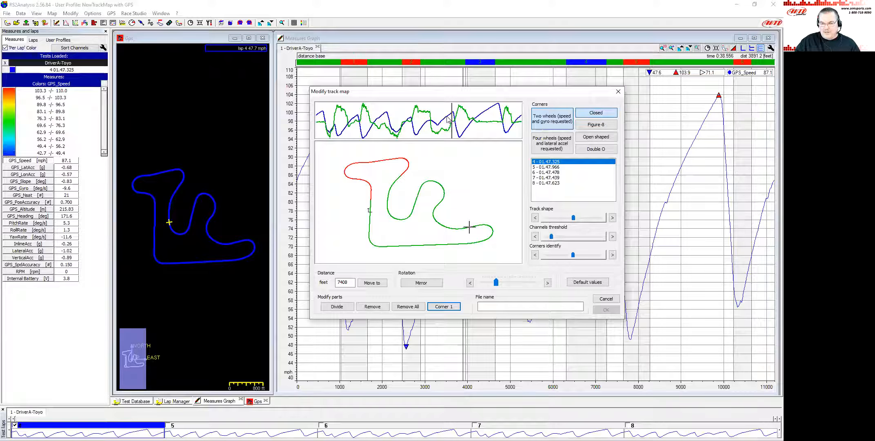
{"action": "left_click_drag", "start_coordinate": [451, 117], "coordinate": [453, 119]}
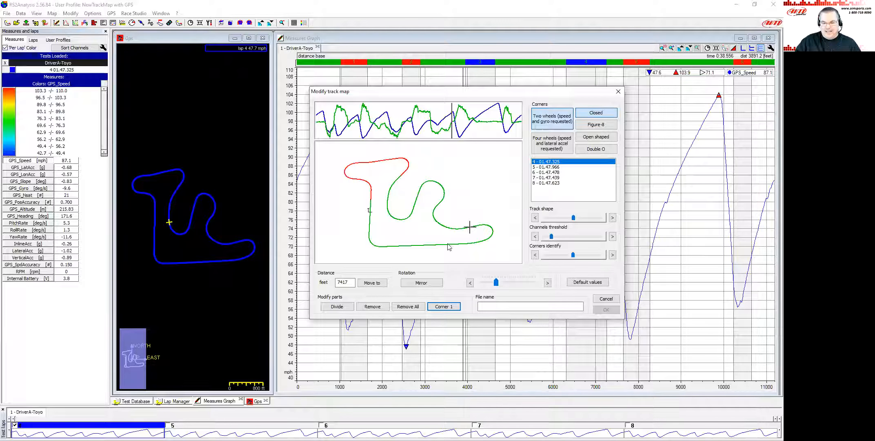
{"action": "left_click", "coordinate": [338, 306]}
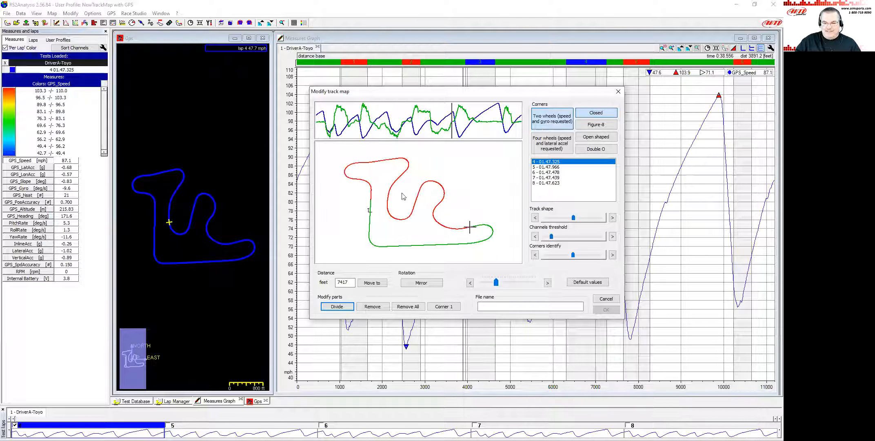
{"action": "left_click", "coordinate": [433, 182]}
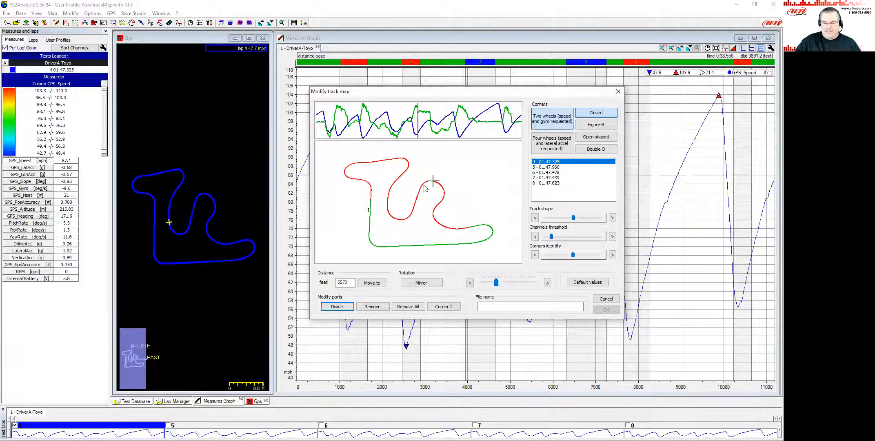
{"action": "left_click", "coordinate": [443, 307]}
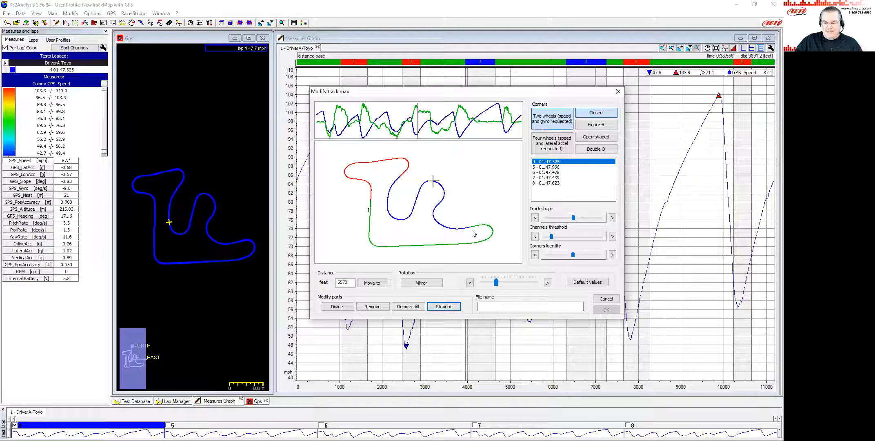
Find the exit of the far hairpin on the map and traces, and divide the track there at 8461 feet
{"action": "left_click", "coordinate": [473, 244]}
{"action": "left_click_drag", "start_coordinate": [479, 239], "coordinate": [480, 242]}
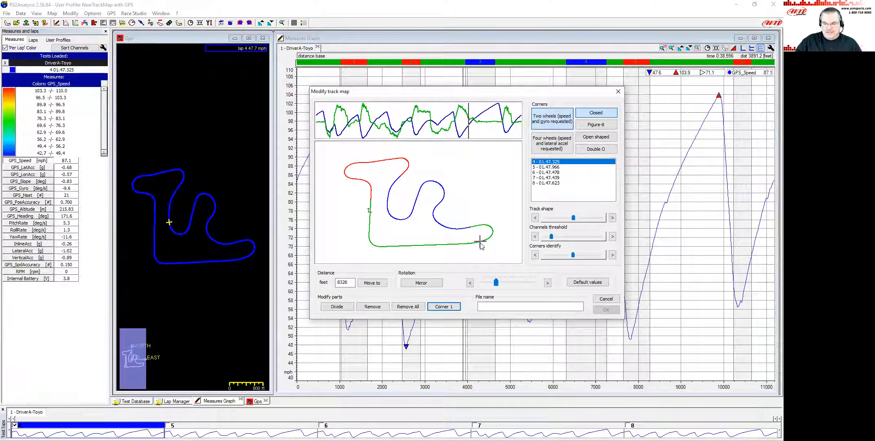
{"action": "left_click", "coordinate": [459, 138]}
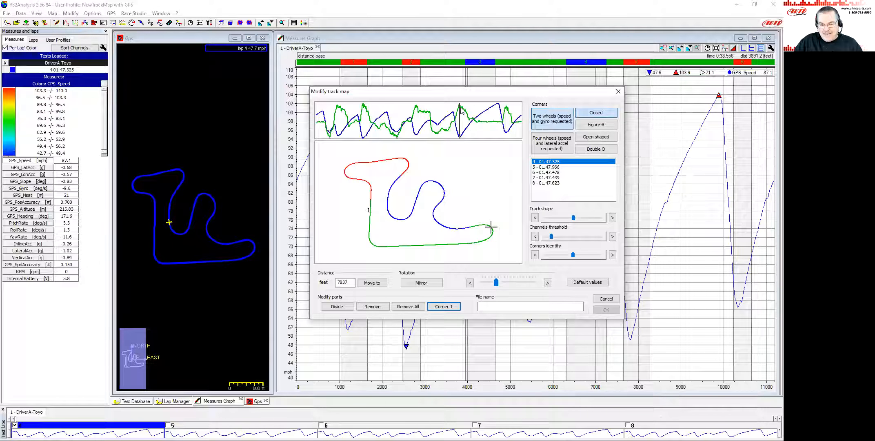
{"action": "left_click", "coordinate": [473, 124]}
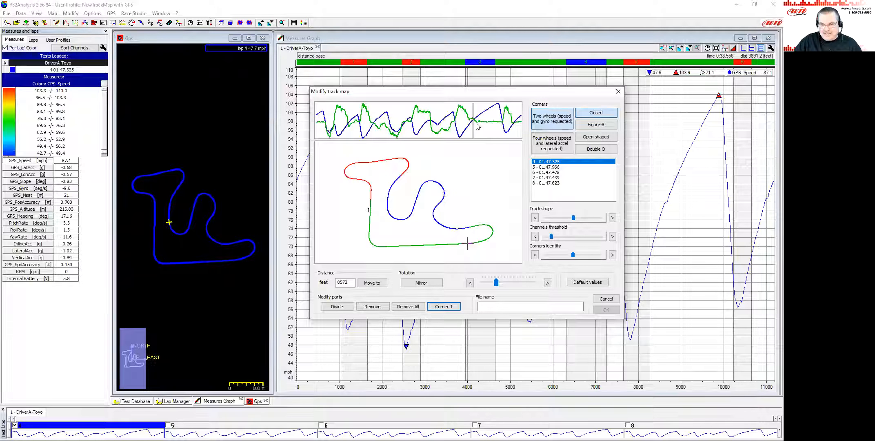
{"action": "left_click_drag", "start_coordinate": [474, 124], "coordinate": [472, 121]}
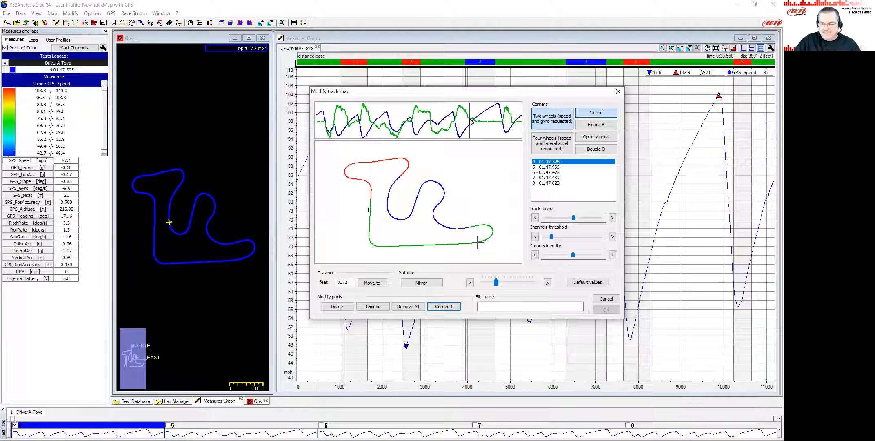
{"action": "left_click_drag", "start_coordinate": [471, 122], "coordinate": [473, 125]}
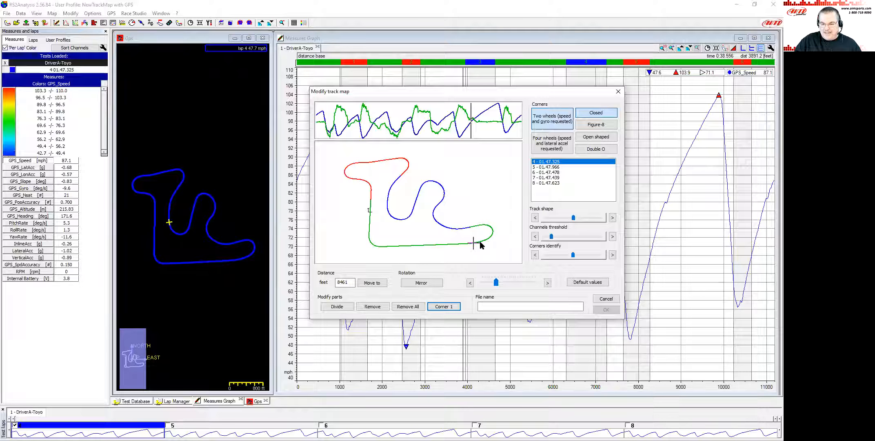
{"action": "left_click", "coordinate": [338, 307]}
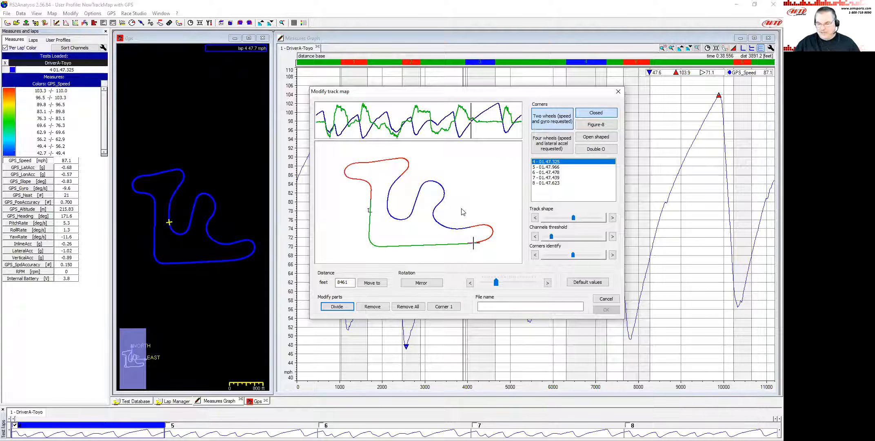
Find the braking point at the end of the long straight using the map and speed trace, and divide the track there
{"action": "left_click", "coordinate": [391, 245]}
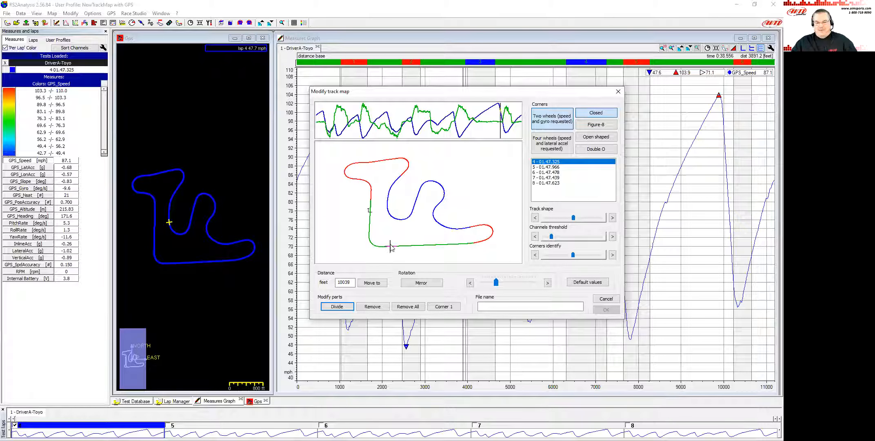
{"action": "left_click", "coordinate": [392, 246]}
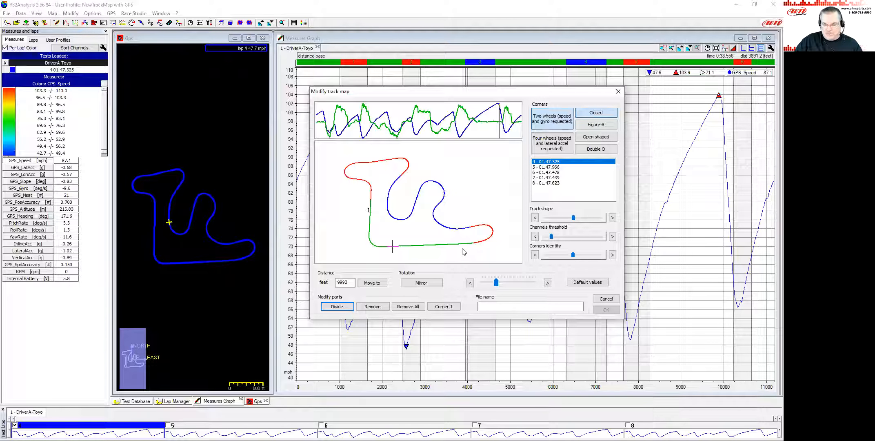
{"action": "left_click", "coordinate": [498, 107]}
{"action": "left_click", "coordinate": [499, 110]}
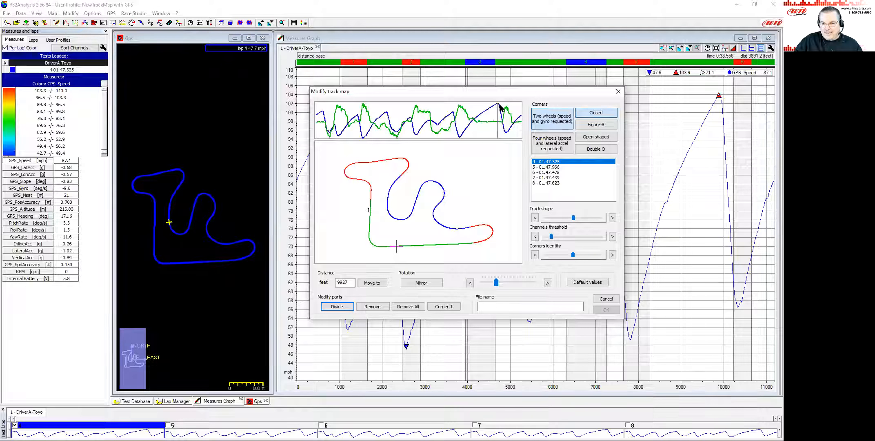
{"action": "left_click", "coordinate": [500, 110]}
{"action": "left_click", "coordinate": [500, 108]}
{"action": "left_click", "coordinate": [339, 307]}
Set the part after the hairpin to Straight and the part containing the final corner to Corner 2
{"action": "left_click", "coordinate": [433, 245]}
{"action": "left_click", "coordinate": [445, 307]}
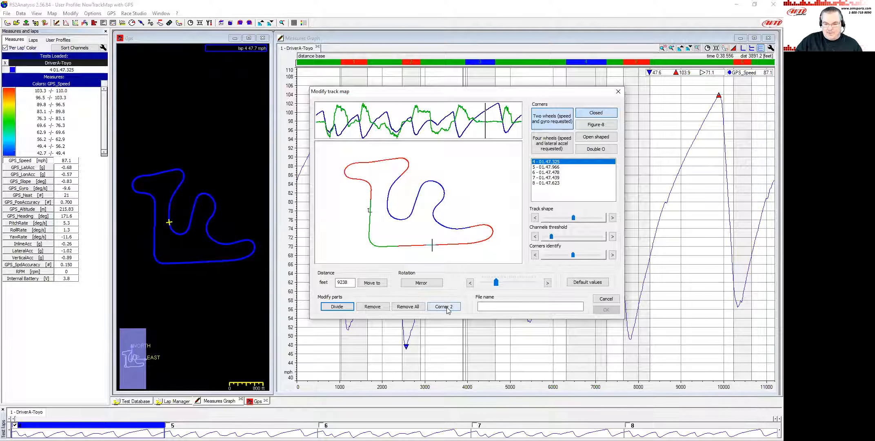
{"action": "left_click", "coordinate": [445, 306]}
{"action": "left_click", "coordinate": [371, 244]}
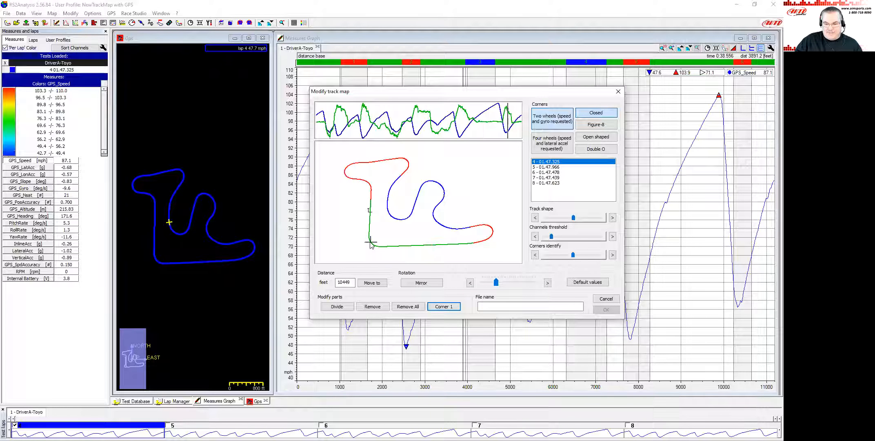
{"action": "left_click", "coordinate": [445, 307]}
{"action": "left_click", "coordinate": [445, 307]}
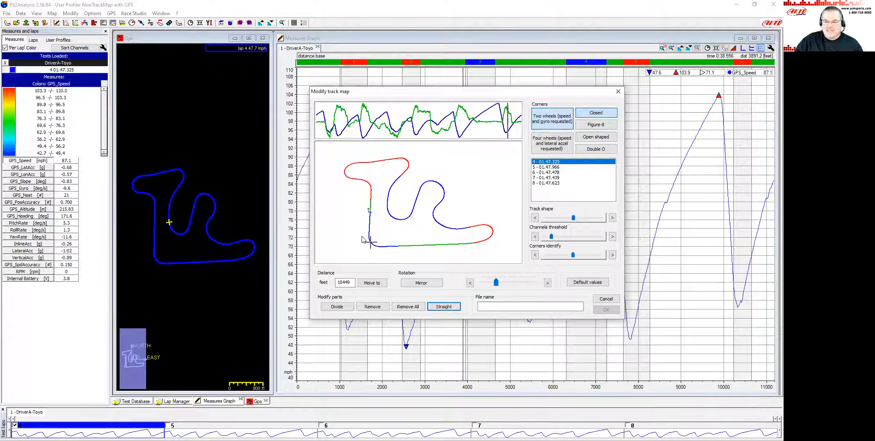
Check the exit of the final corner on the traces, and save the divided track map under the file name 22 Track
{"action": "left_click", "coordinate": [513, 126]}
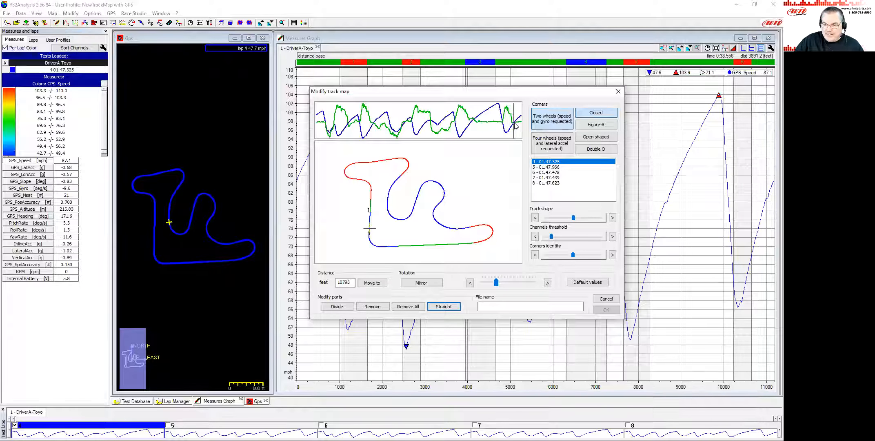
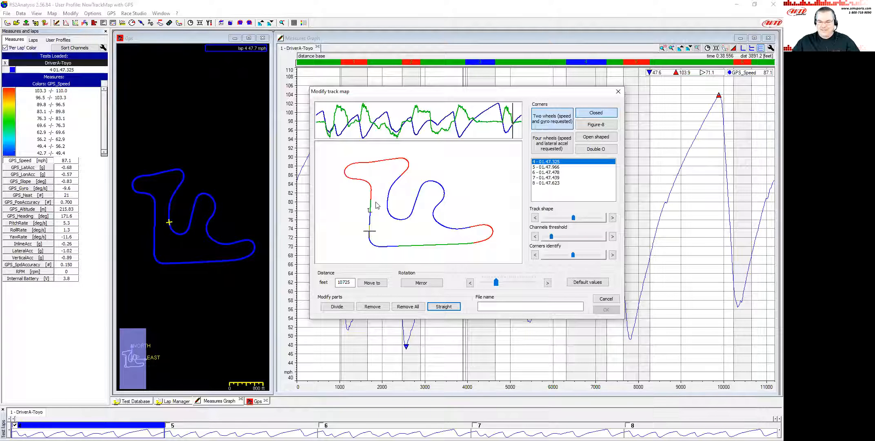
{"action": "left_click", "coordinate": [495, 307]}
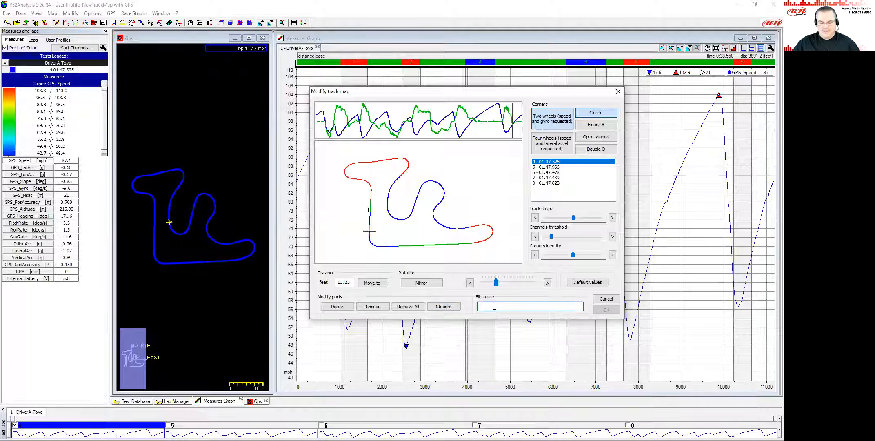
{"action": "type", "text": "22 Track"}
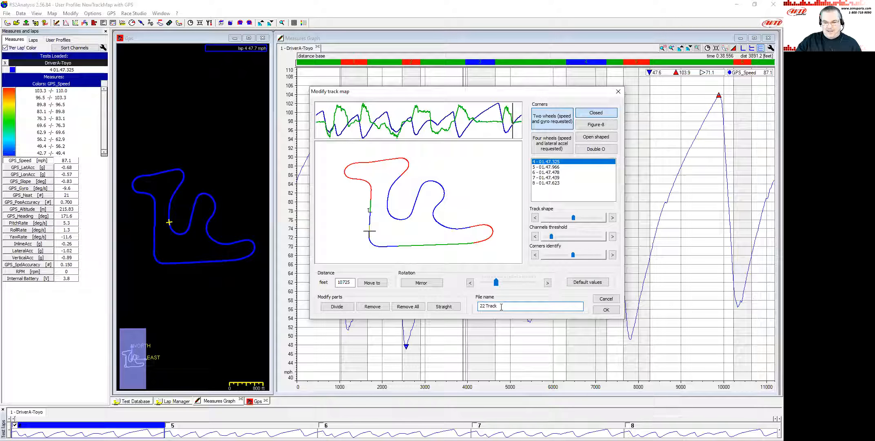
{"action": "left_click", "coordinate": [607, 311]}
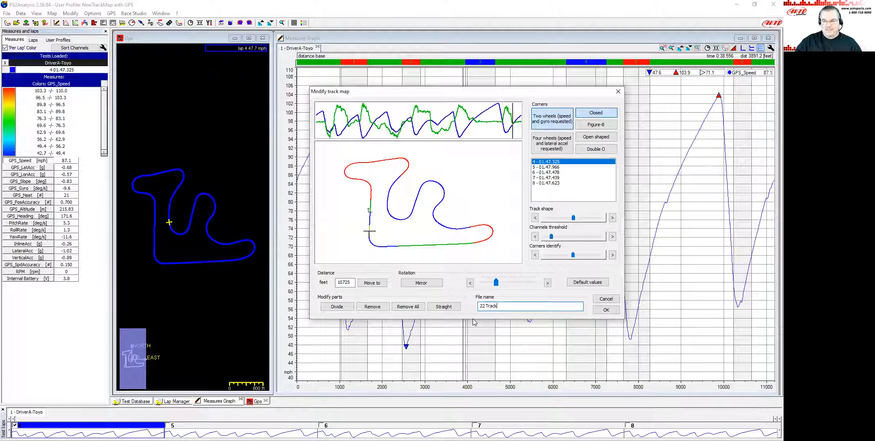
{"action": "left_click", "coordinate": [605, 310]}
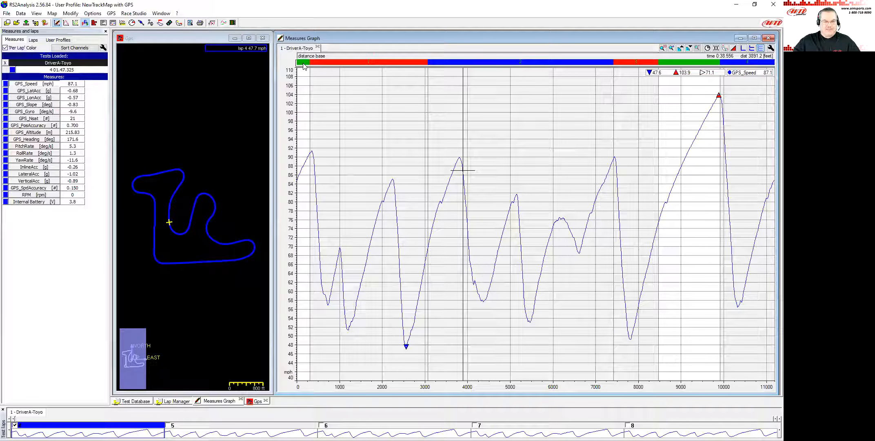
Show the track map in an enlarged window beside the measures graph, and move the graph cursor to follow its position on the map
{"action": "left_click", "coordinate": [725, 48]}
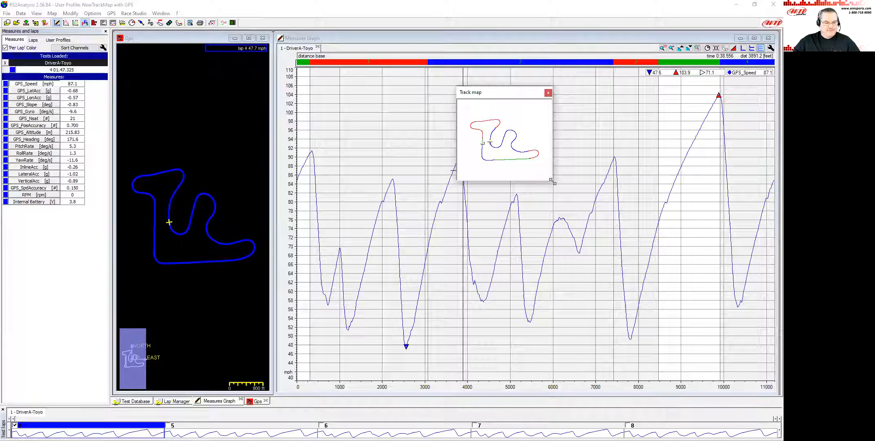
{"action": "left_click_drag", "start_coordinate": [553, 181], "coordinate": [641, 262]}
{"action": "left_click_drag", "start_coordinate": [530, 92], "coordinate": [85, 228]}
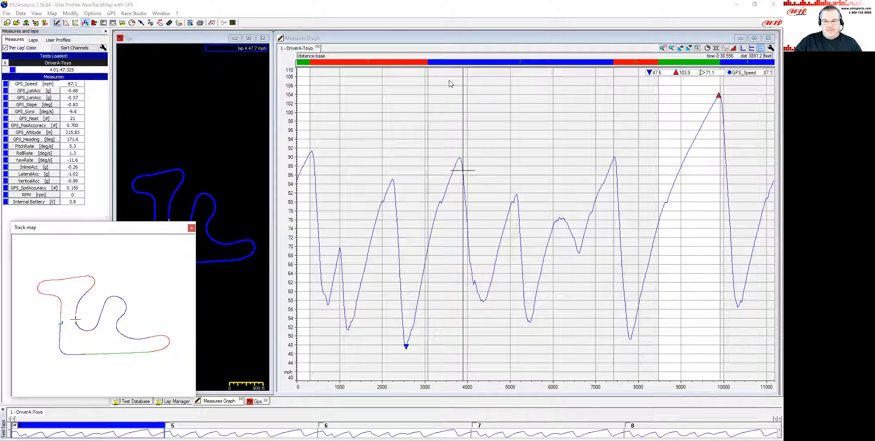
{"action": "left_click_drag", "start_coordinate": [453, 82], "coordinate": [492, 100]}
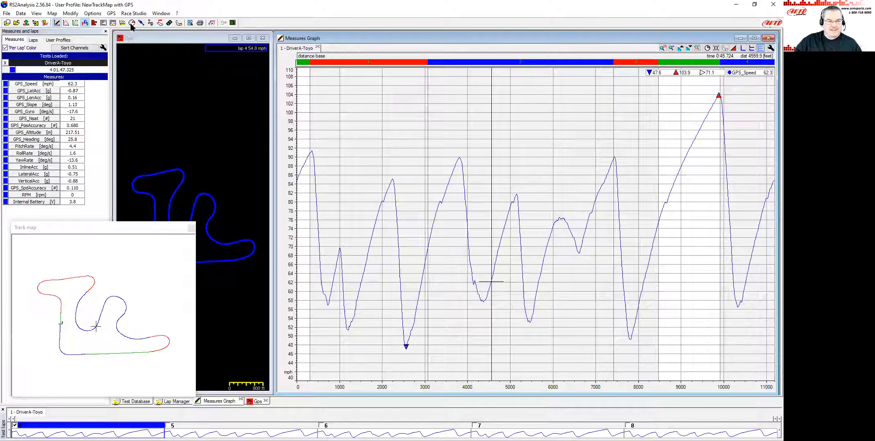
Examine the split report's times for each custom part across the laps, and close both the report and the track map window
{"action": "left_click", "coordinate": [114, 24]}
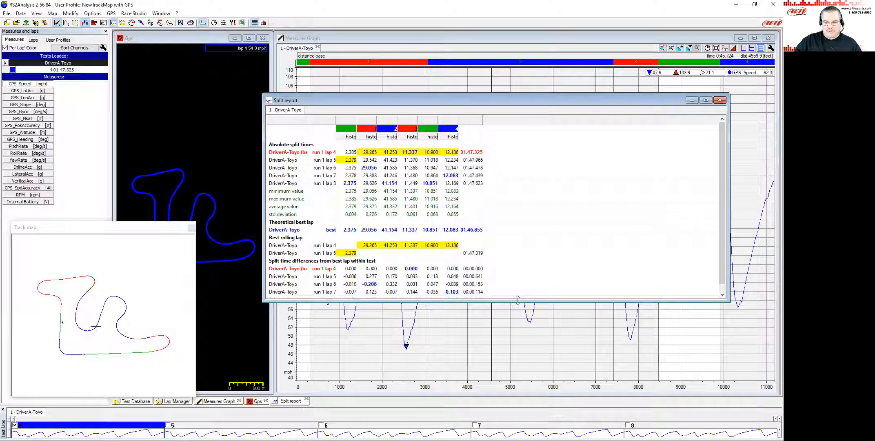
{"action": "left_click_drag", "start_coordinate": [518, 300], "coordinate": [527, 365]}
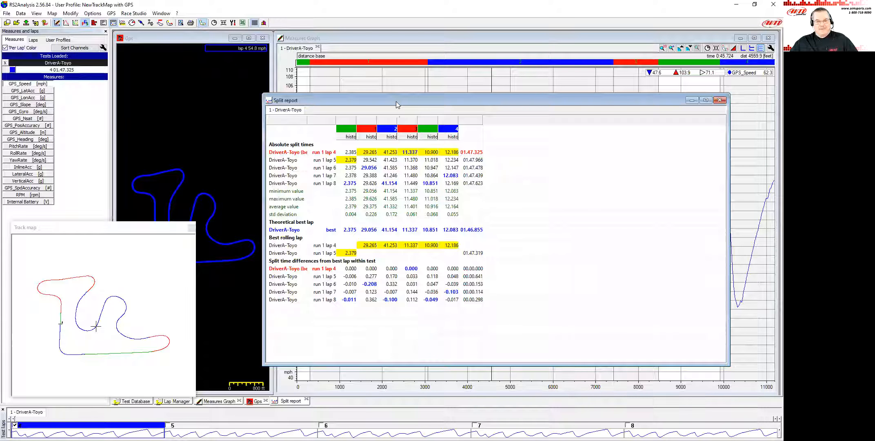
{"action": "left_click_drag", "start_coordinate": [396, 101], "coordinate": [444, 103]}
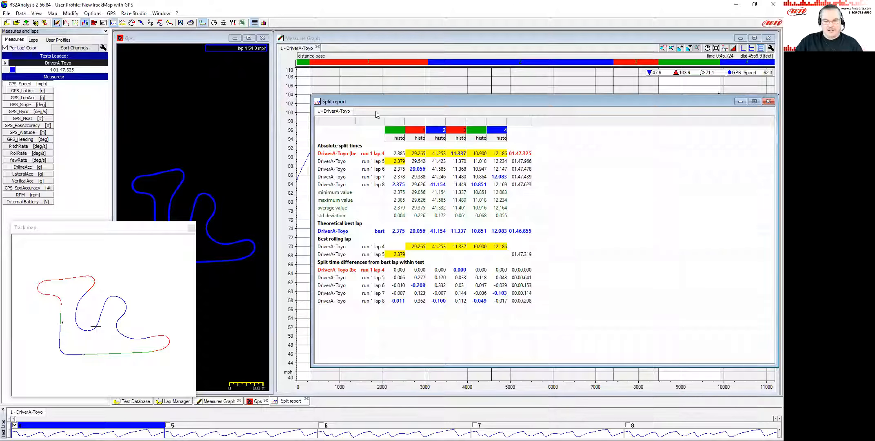
{"action": "left_click_drag", "start_coordinate": [376, 102], "coordinate": [355, 94]}
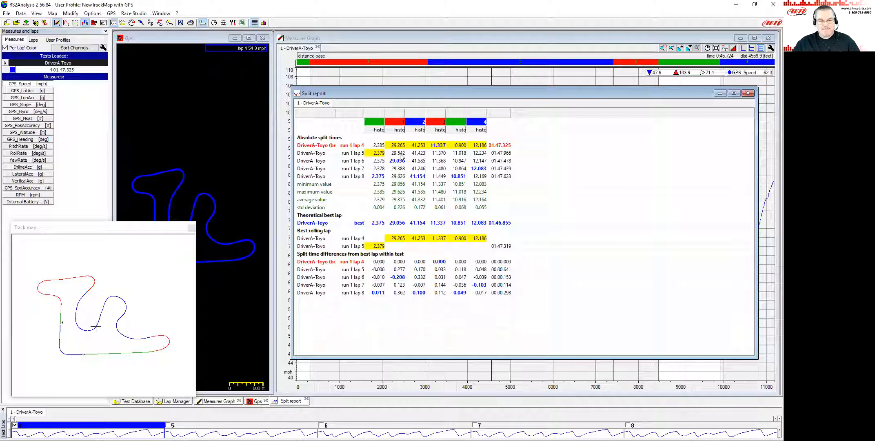
{"action": "left_click", "coordinate": [747, 94]}
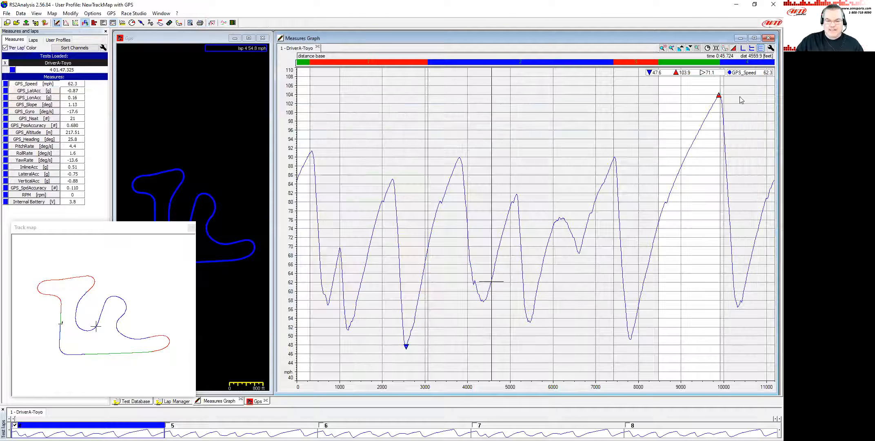
{"action": "left_click", "coordinate": [191, 228]}
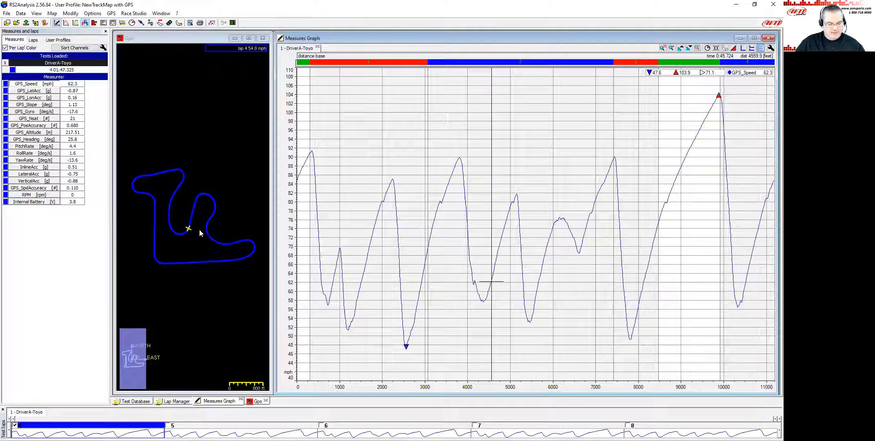
In the NewTrackMap profile, overlay lap 5 on lap 4 in the measures graph
{"action": "left_click", "coordinate": [340, 195]}
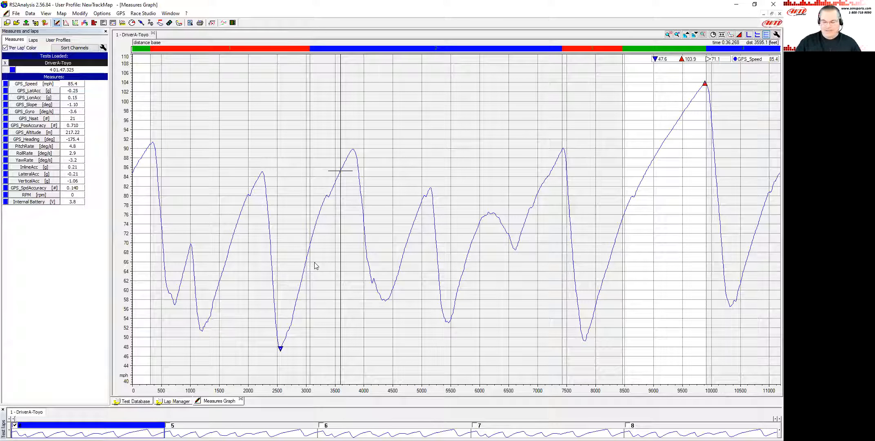
{"action": "left_click", "coordinate": [167, 426]}
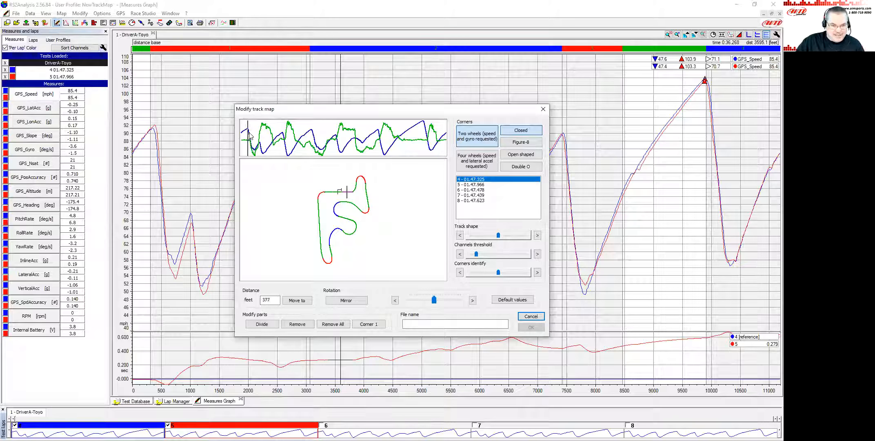
Examine points around the corners on the traces and the track map for possible divisions, and leave the map editing without saving
{"action": "left_click", "coordinate": [247, 133]}
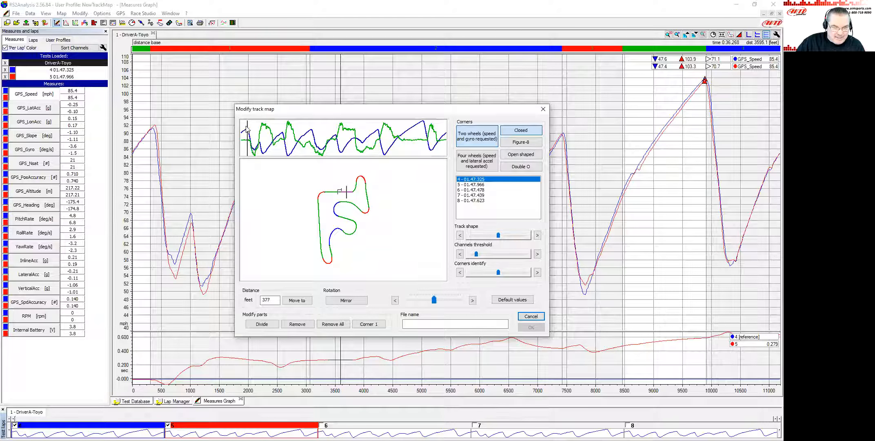
{"action": "left_click", "coordinate": [263, 140]}
{"action": "left_click", "coordinate": [259, 140]}
{"action": "left_click", "coordinate": [261, 141]}
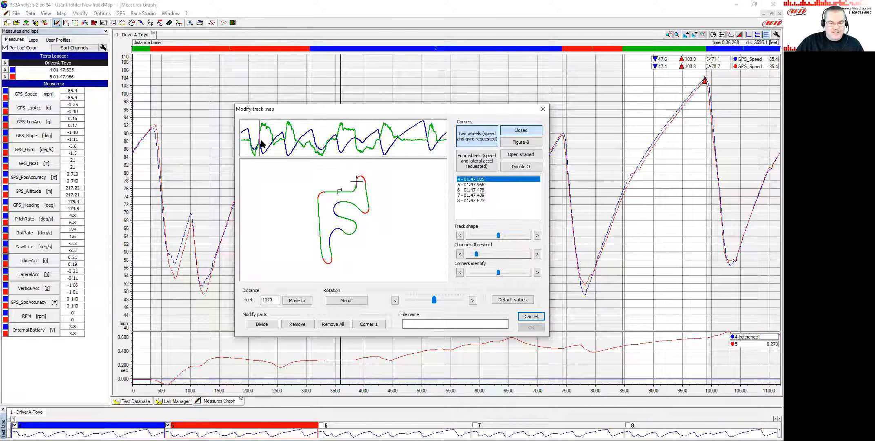
{"action": "left_click", "coordinate": [272, 142]}
{"action": "left_click", "coordinate": [298, 145]}
{"action": "left_click", "coordinate": [332, 142]}
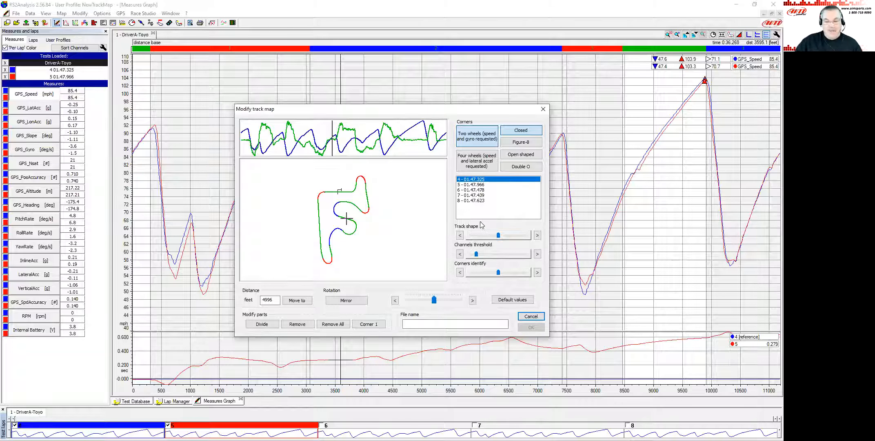
{"action": "left_click", "coordinate": [530, 317]}
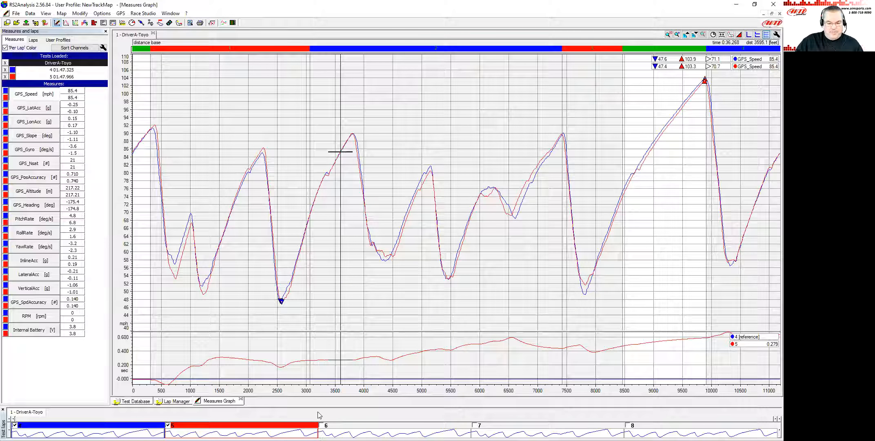
Add laps 6 and 7 to the lap comparison in the measures graph
{"action": "left_click", "coordinate": [431, 424]}
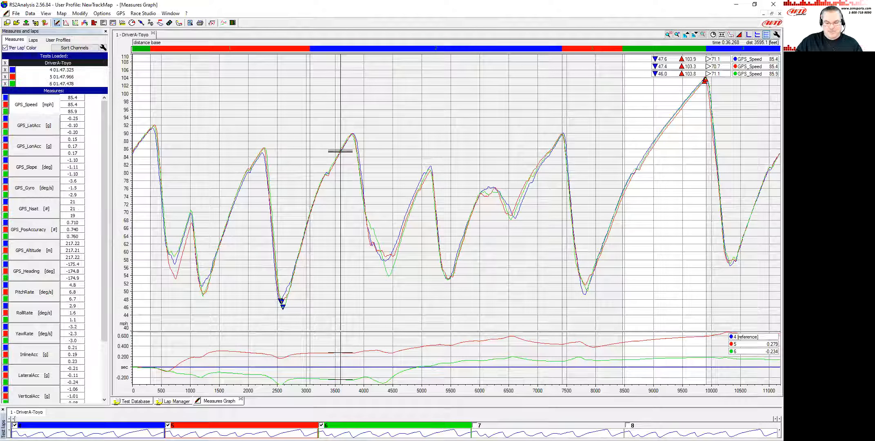
{"action": "left_click", "coordinate": [500, 424]}
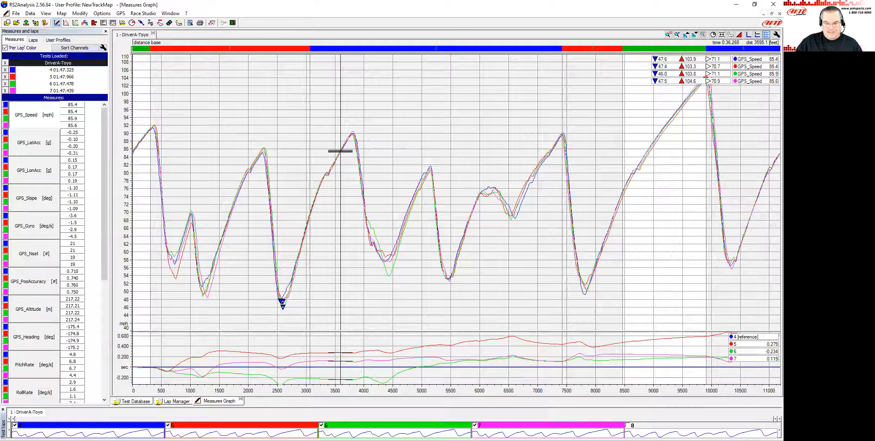
Add lap 8 to the lap comparison and plot the GPS_Gyro channel in the measures graph
{"action": "left_click", "coordinate": [654, 425]}
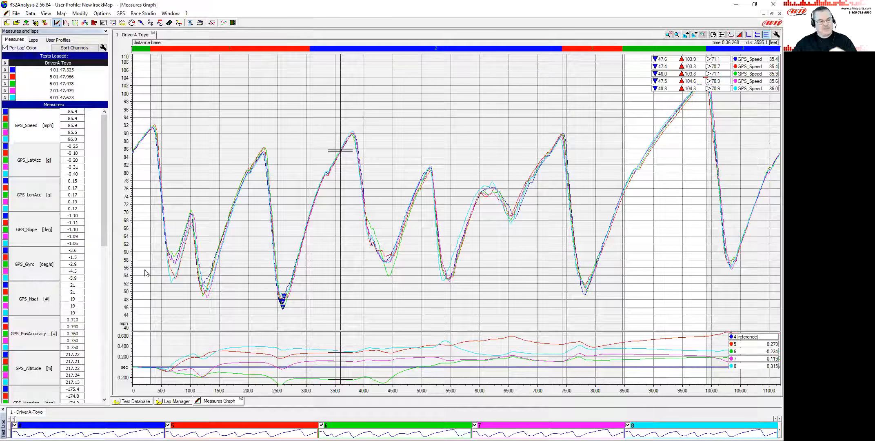
{"action": "left_click", "coordinate": [28, 264]}
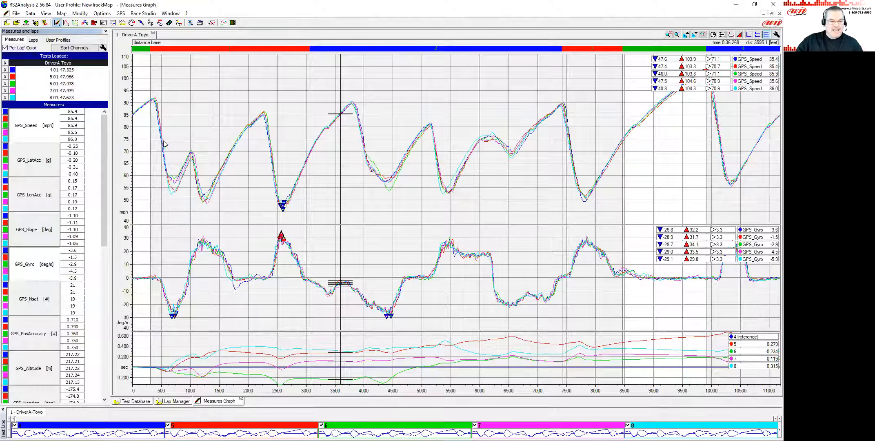
Examine the speed and gyro traces at the end of the first straight for a division point ahead of the braking zone
{"action": "left_click", "coordinate": [149, 118]}
{"action": "left_click_drag", "start_coordinate": [149, 114], "coordinate": [151, 103]}
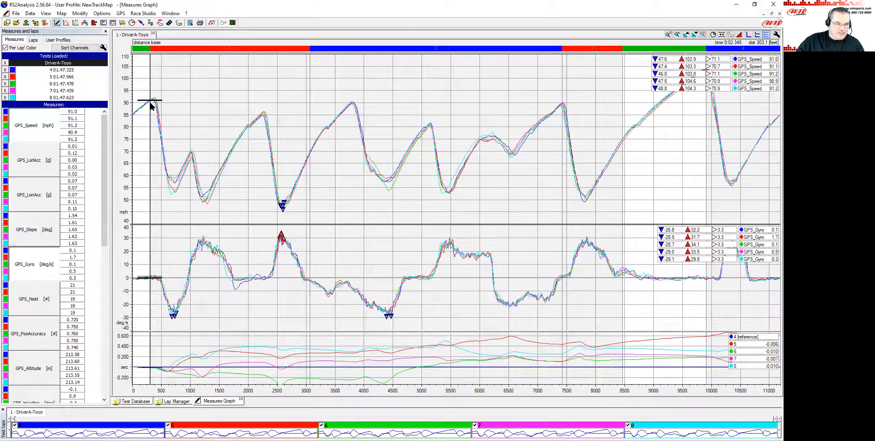
{"action": "scroll", "coordinate": [151, 106], "scroll_direction": "up", "scroll_amount": 3}
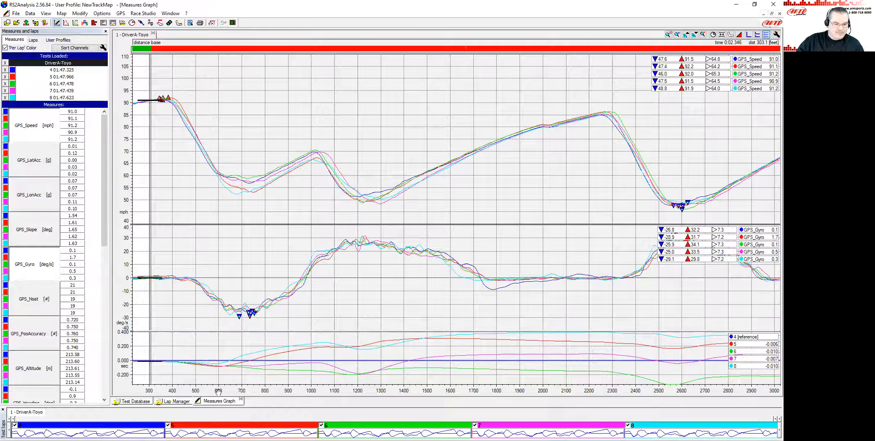
{"action": "left_click_drag", "start_coordinate": [218, 391], "coordinate": [273, 397]}
{"action": "left_click_drag", "start_coordinate": [182, 111], "coordinate": [215, 106]}
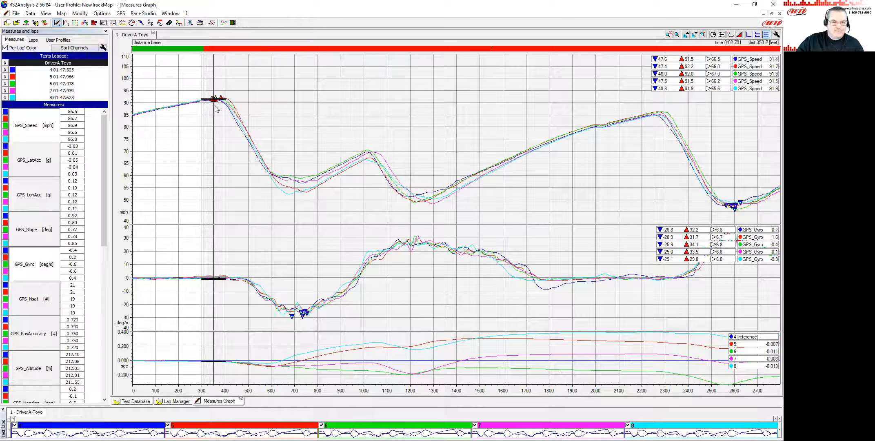
Check the point at 331 feet in a new track map, cancel the map, and place the graph cursor at about 322 feet
{"action": "left_click", "coordinate": [62, 14]}
{"action": "left_click", "coordinate": [69, 23]}
{"action": "left_click_drag", "start_coordinate": [250, 136], "coordinate": [247, 137]}
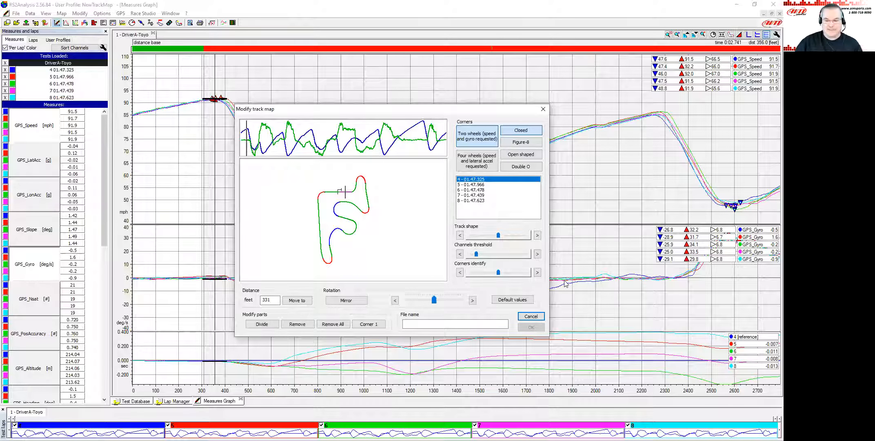
{"action": "left_click", "coordinate": [530, 318]}
{"action": "mouse_move", "coordinate": [210, 110]}
{"action": "left_mouse_down"}
{"action": "mouse_move", "coordinate": [178, 110]}
{"action": "mouse_move", "coordinate": [226, 104]}
{"action": "mouse_move", "coordinate": [210, 107]}
{"action": "left_mouse_up"}
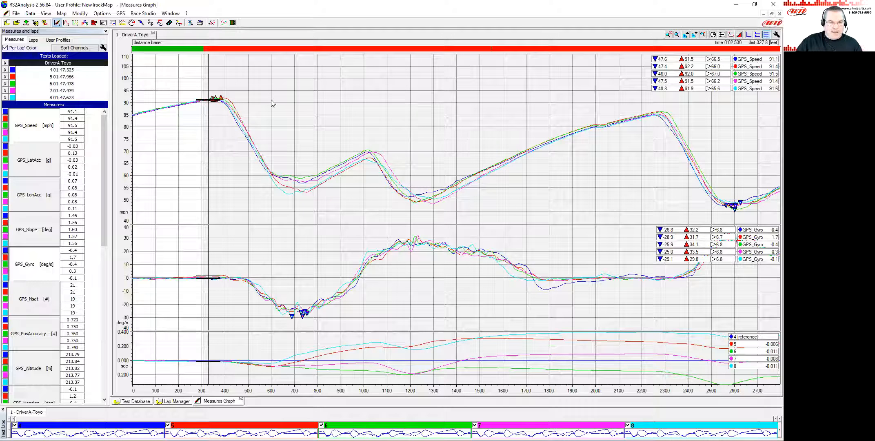
{"action": "left_click", "coordinate": [207, 101]}
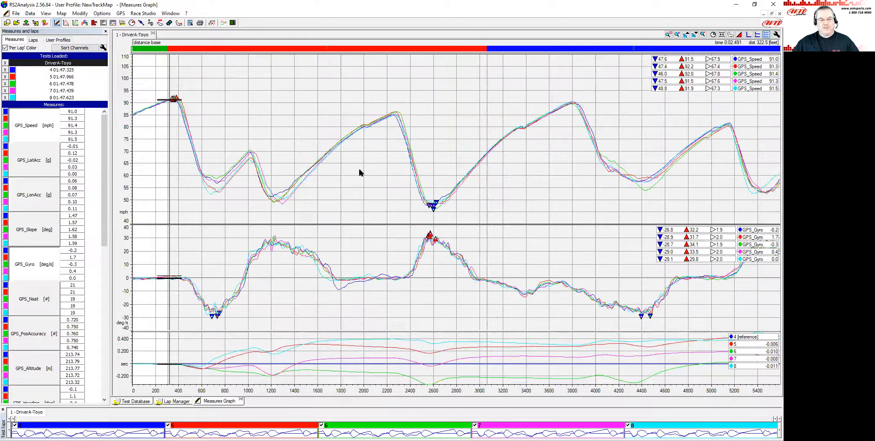
Check possible division points at about 3028 feet, where the gyro trace flattens, and at the speed peak near 3770 feet
{"action": "scroll", "coordinate": [359, 172], "scroll_direction": "down", "scroll_amount": 2}
{"action": "left_click", "coordinate": [309, 261]}
{"action": "left_click_drag", "start_coordinate": [304, 277], "coordinate": [304, 277]}
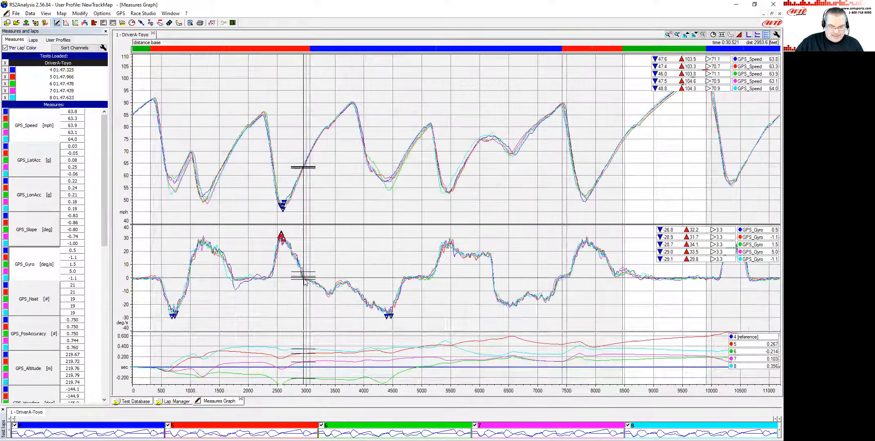
{"action": "scroll", "coordinate": [305, 280], "scroll_direction": "up", "scroll_amount": 2}
{"action": "left_click", "coordinate": [313, 280]}
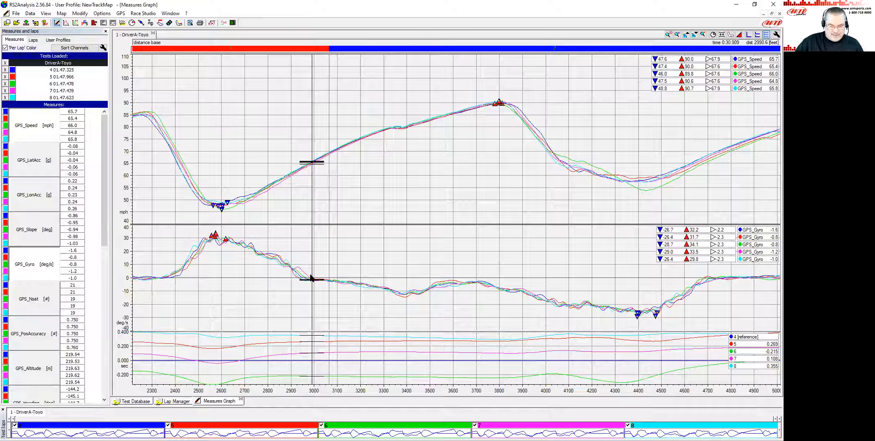
{"action": "left_click", "coordinate": [321, 280]}
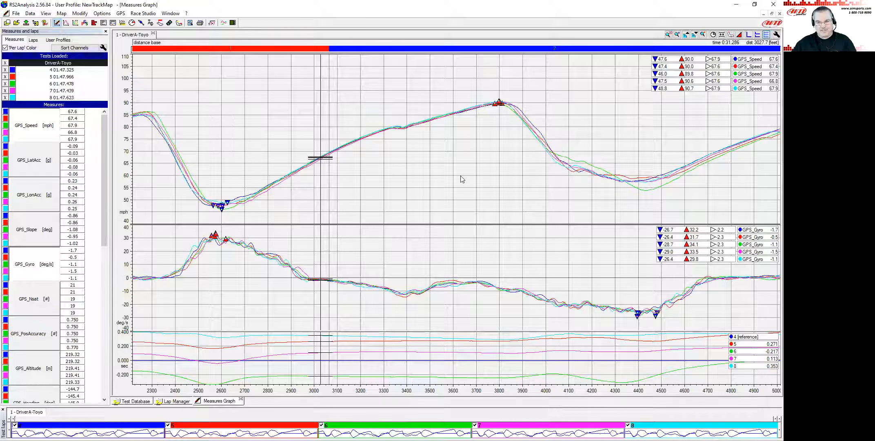
{"action": "left_click", "coordinate": [494, 108]}
{"action": "mouse_move", "coordinate": [493, 108]}
{"action": "left_mouse_down"}
{"action": "mouse_move", "coordinate": [500, 107]}
{"action": "mouse_move", "coordinate": [492, 108]}
{"action": "left_mouse_up"}
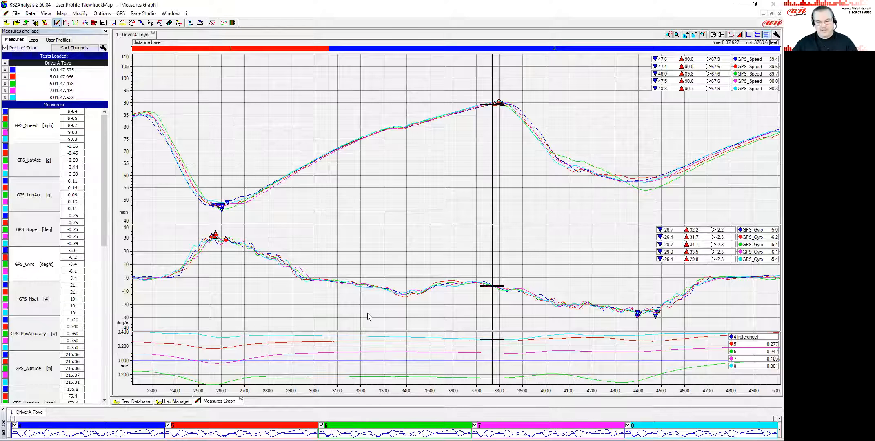
Examine the laps' braking points near 7400 feet and place the cursor just ahead of them, at about 7372 feet
{"action": "scroll", "coordinate": [363, 312], "scroll_direction": "down", "scroll_amount": 2}
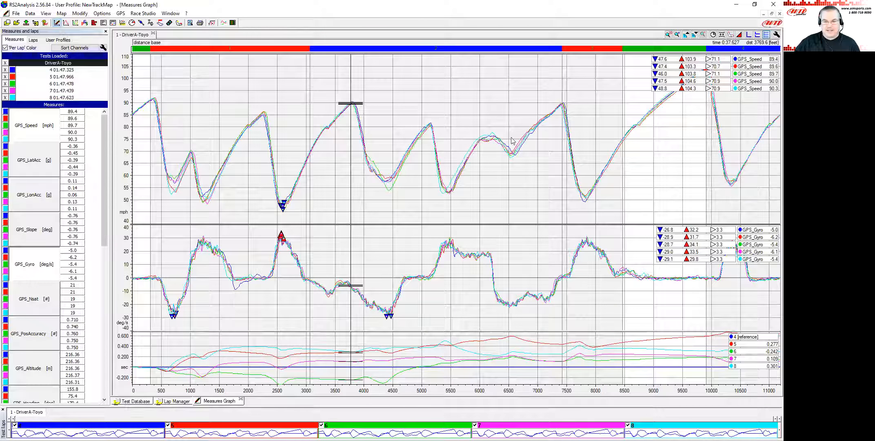
{"action": "left_click", "coordinate": [562, 107]}
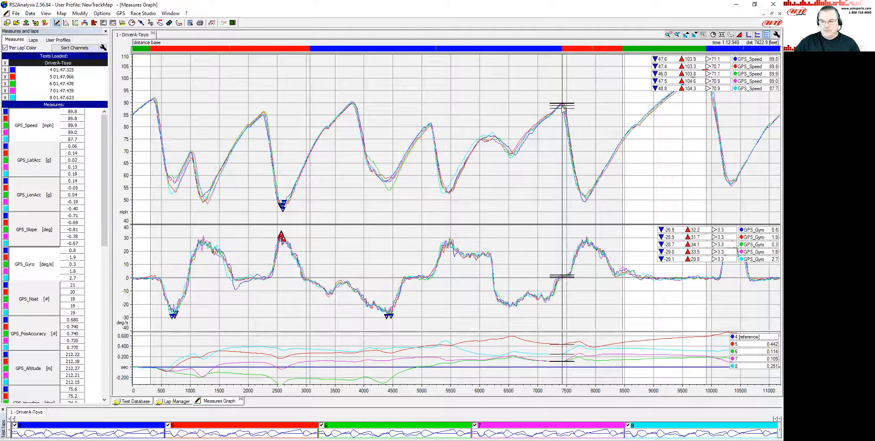
{"action": "scroll", "coordinate": [562, 113], "scroll_direction": "up", "scroll_amount": 3}
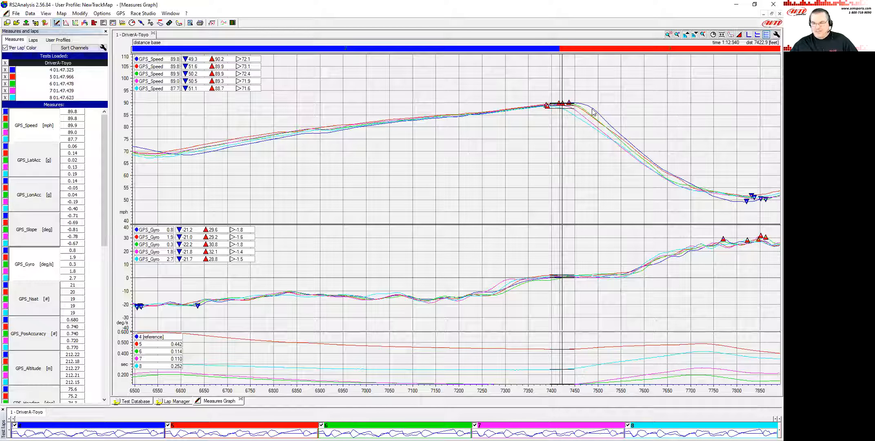
{"action": "left_click", "coordinate": [541, 99]}
{"action": "left_click_drag", "start_coordinate": [533, 96], "coordinate": [539, 98]}
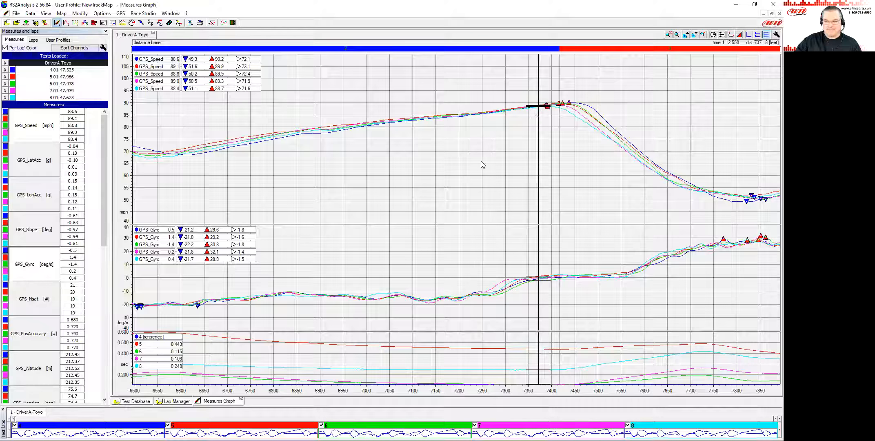
{"action": "key", "text": "Down"}
{"action": "key", "text": "Down"}
{"action": "key", "text": "Down"}
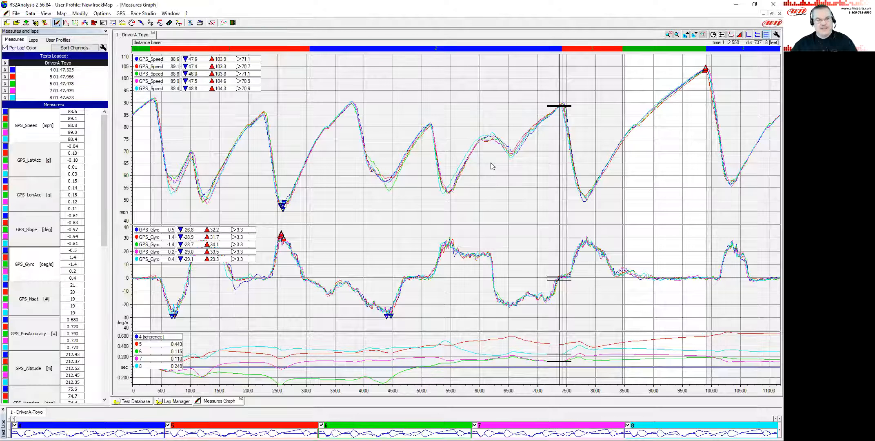
Start a new track map and remove all of its automatically created parts
{"action": "left_click", "coordinate": [63, 13]}
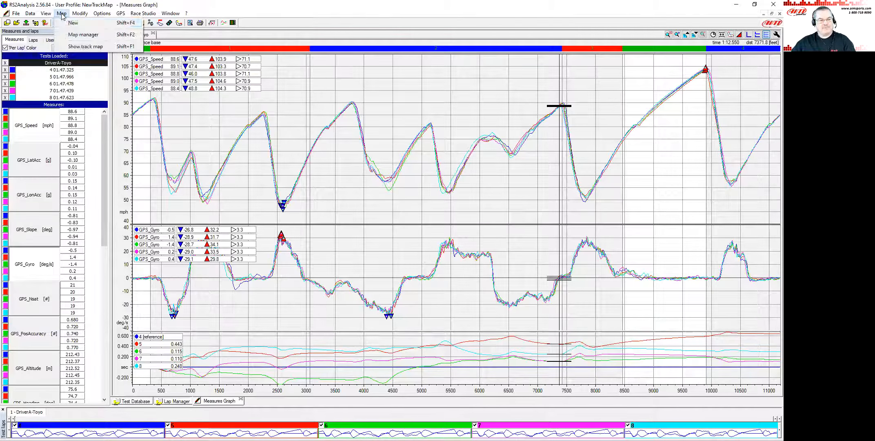
{"action": "left_click", "coordinate": [68, 23]}
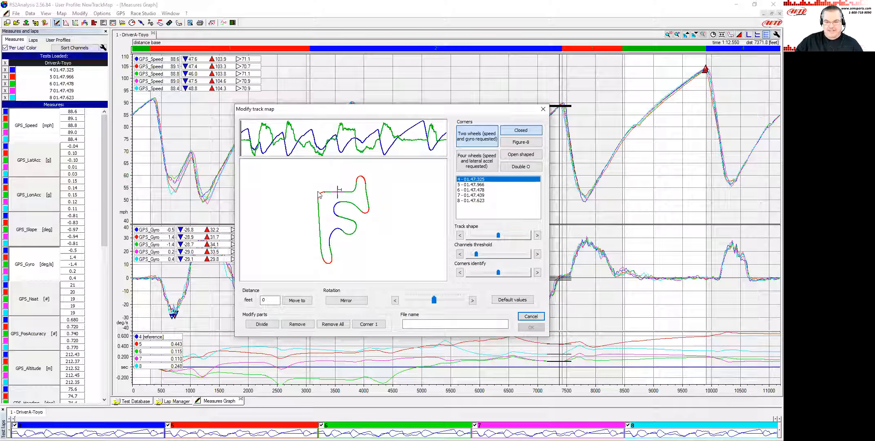
{"action": "left_click", "coordinate": [335, 325]}
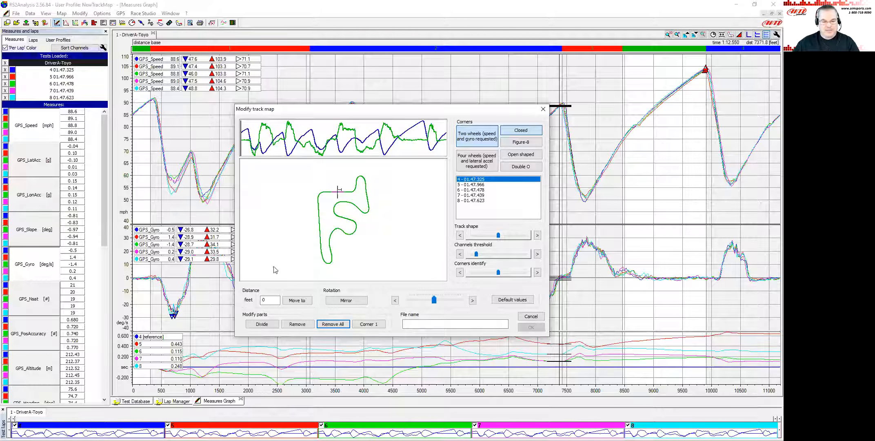
Divide the track map at 325 feet and at 3025 feet
{"action": "double_click", "coordinate": [270, 301]}
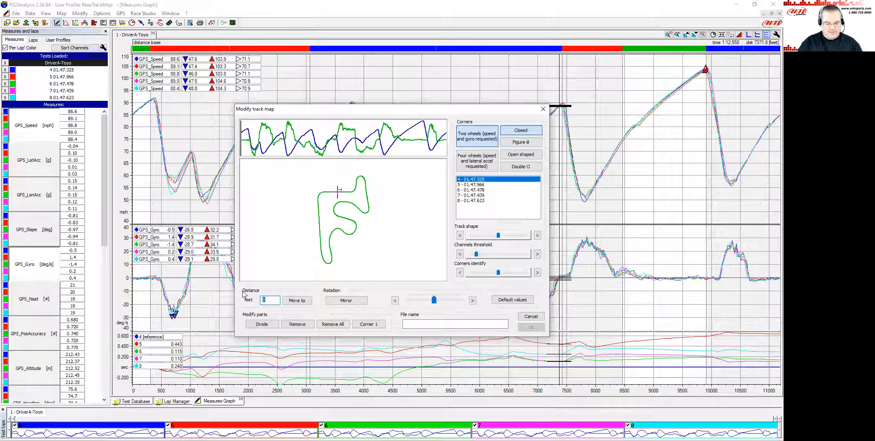
{"action": "type", "text": "325"}
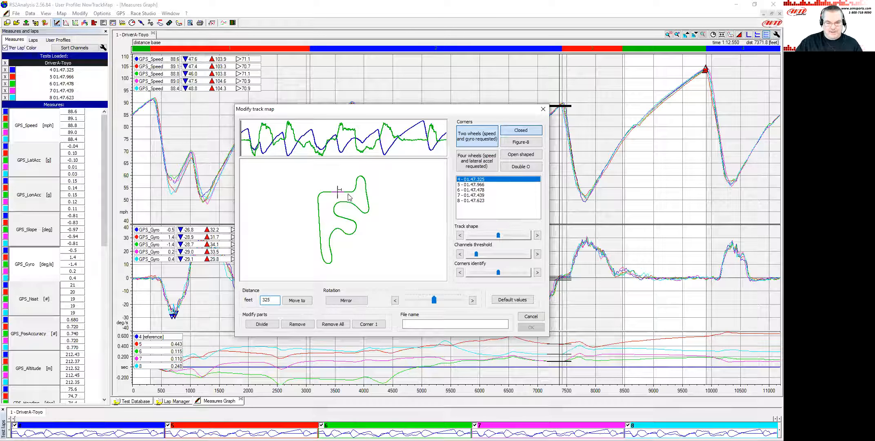
{"action": "left_click", "coordinate": [303, 301]}
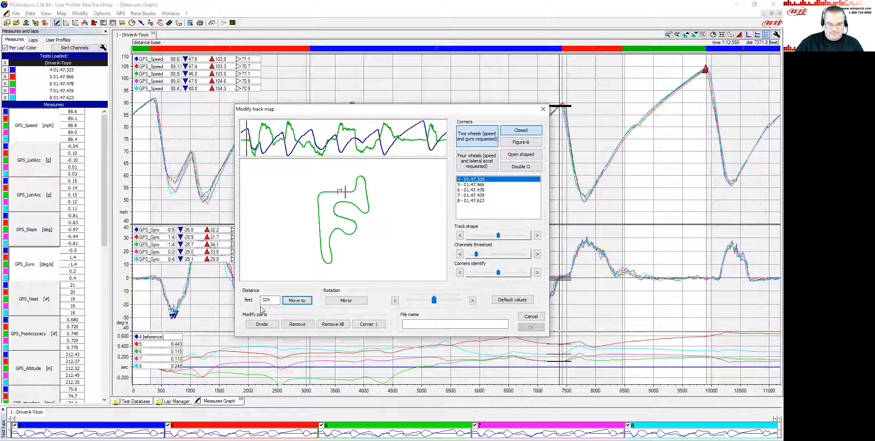
{"action": "left_click", "coordinate": [261, 324]}
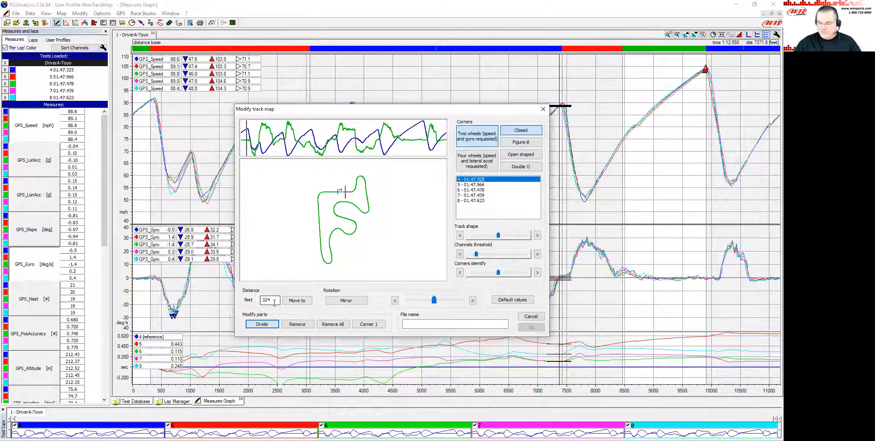
{"action": "left_click_drag", "start_coordinate": [276, 299], "coordinate": [208, 288]}
{"action": "type", "text": "3025"}
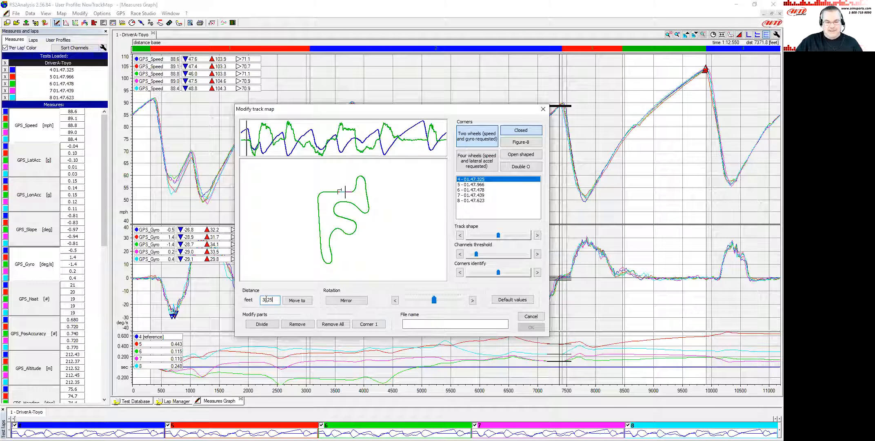
{"action": "left_click", "coordinate": [297, 303]}
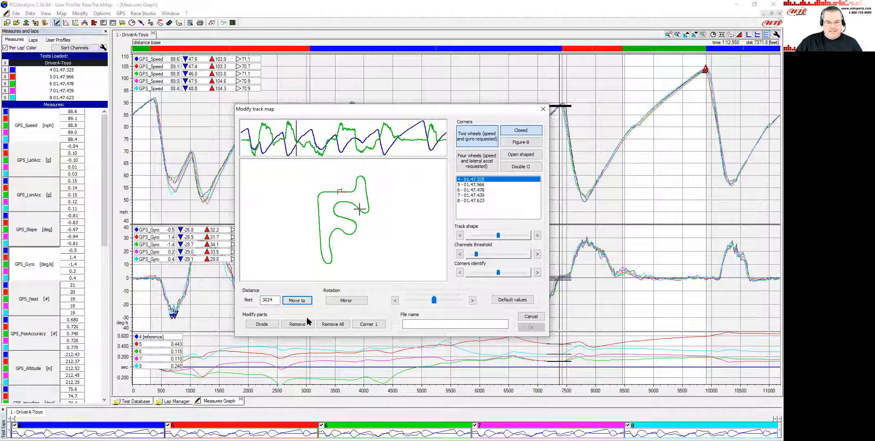
{"action": "left_click", "coordinate": [262, 325]}
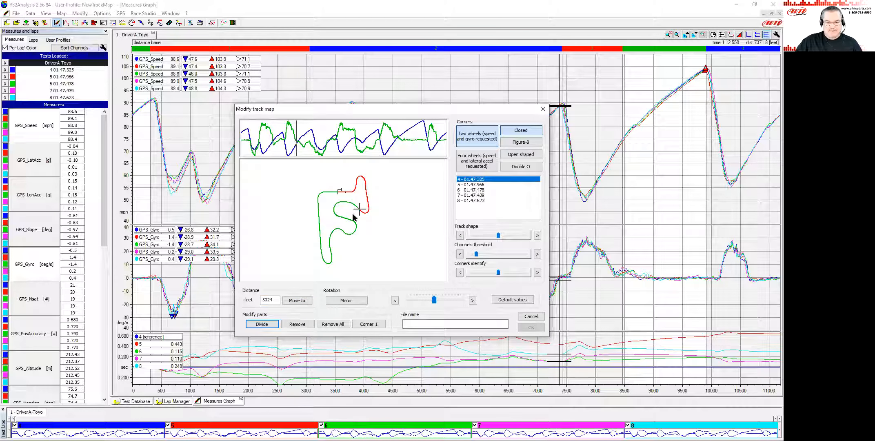
Cycle the part type of the opening section, and set the section between the two divisions to Corner 2
{"action": "left_click", "coordinate": [343, 191]}
{"action": "left_click", "coordinate": [369, 324]}
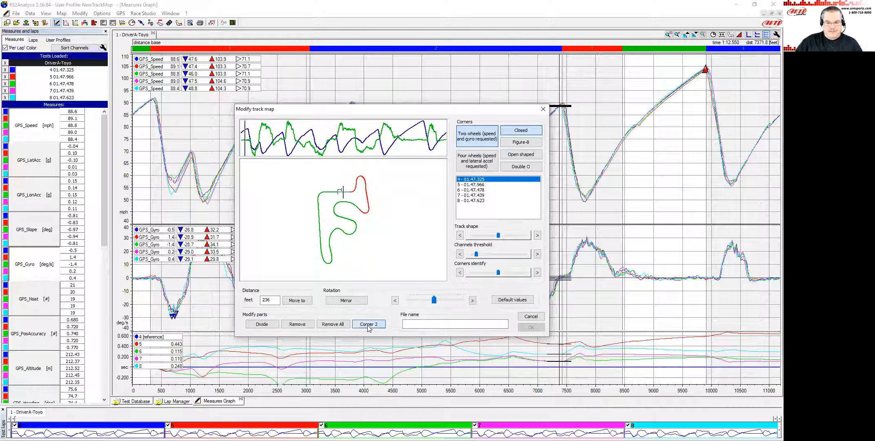
{"action": "left_click", "coordinate": [343, 193]}
{"action": "left_click", "coordinate": [369, 324]}
{"action": "left_click", "coordinate": [368, 204]}
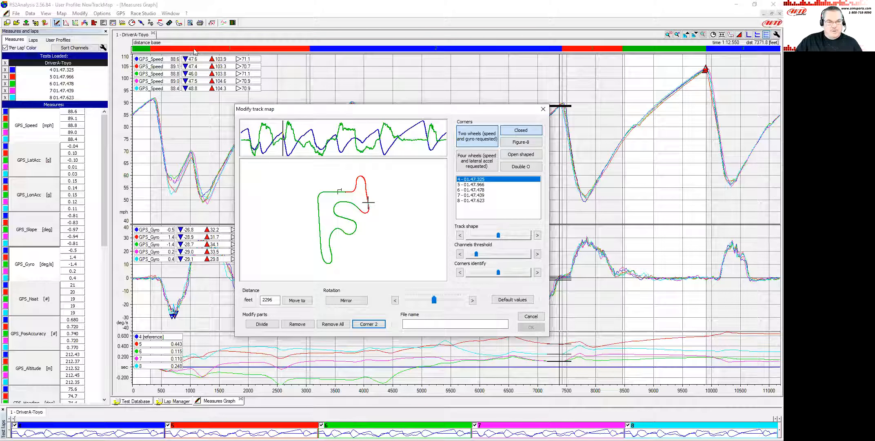
{"action": "left_click", "coordinate": [369, 325]}
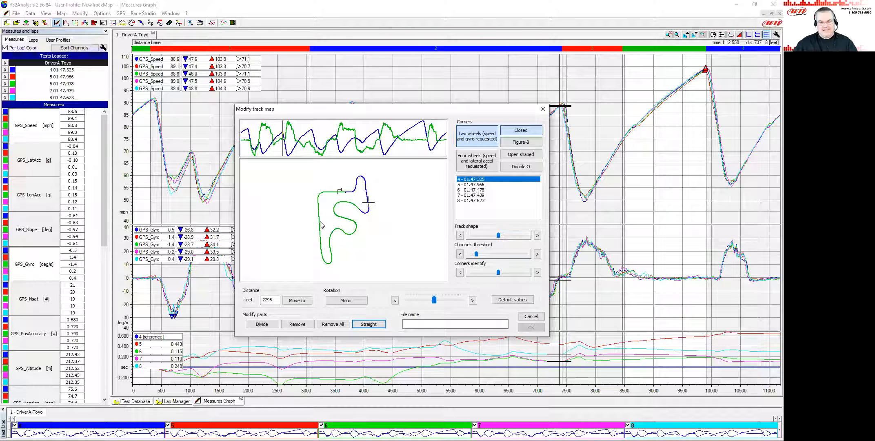
Check the point at about 4812 feet on the track map, and cancel the map editing without saving
{"action": "left_click", "coordinate": [404, 325]}
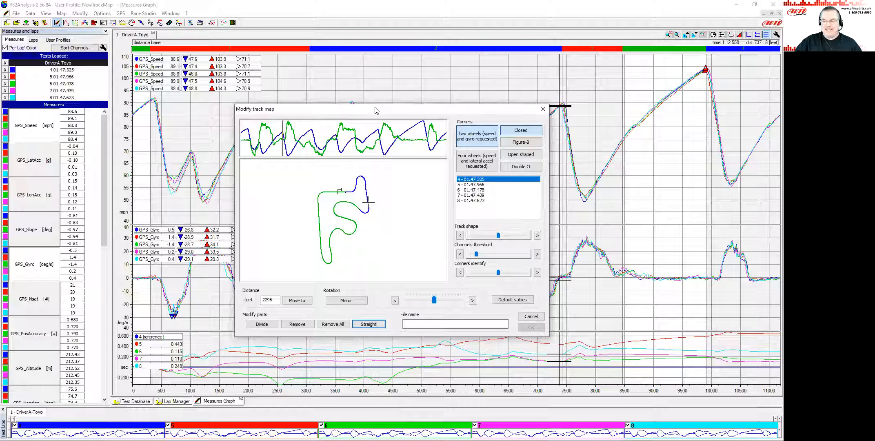
{"action": "left_click_drag", "start_coordinate": [376, 110], "coordinate": [367, 97]}
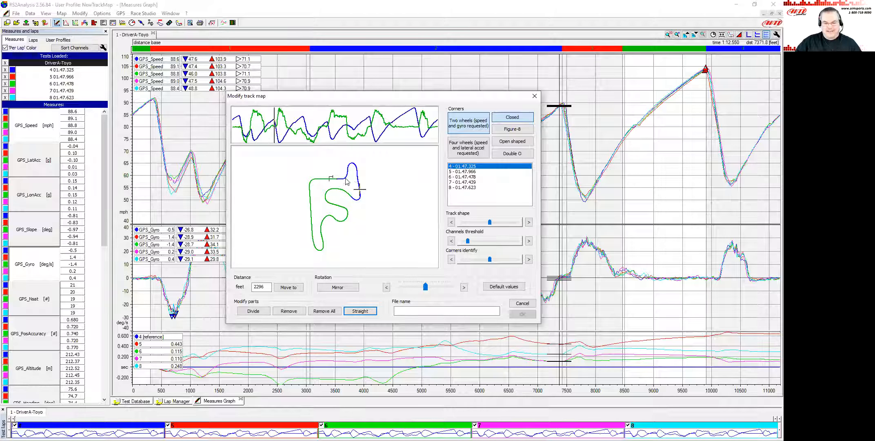
{"action": "left_click", "coordinate": [334, 204]}
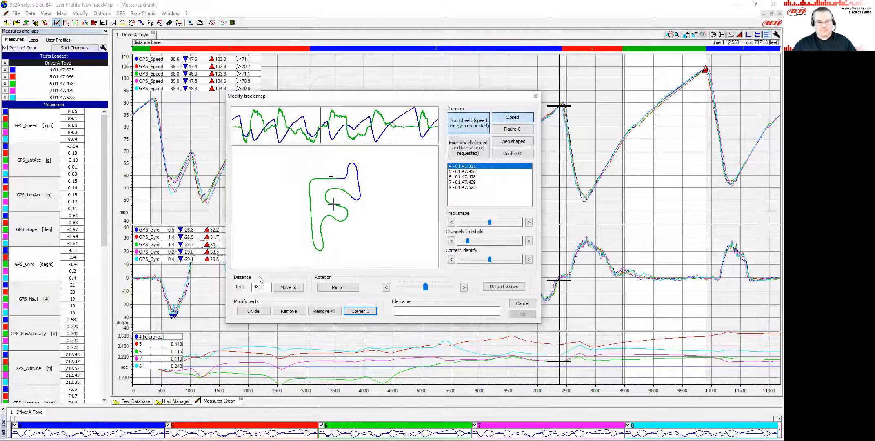
{"action": "left_click", "coordinate": [518, 306]}
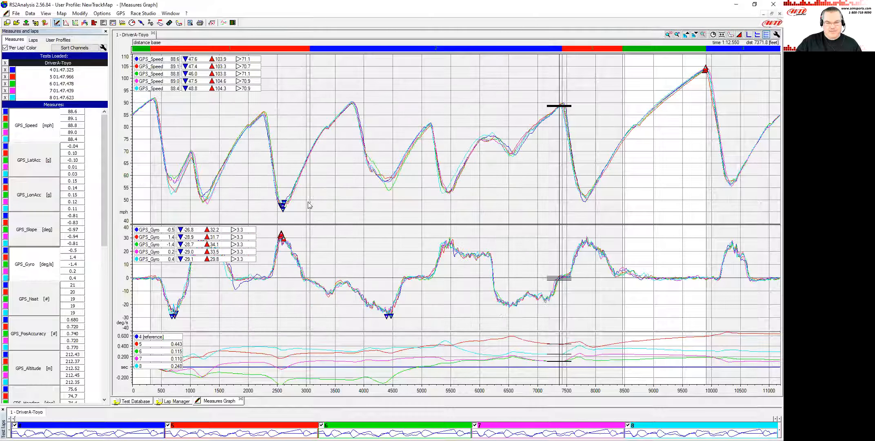
{"action": "left_click", "coordinate": [61, 13]}
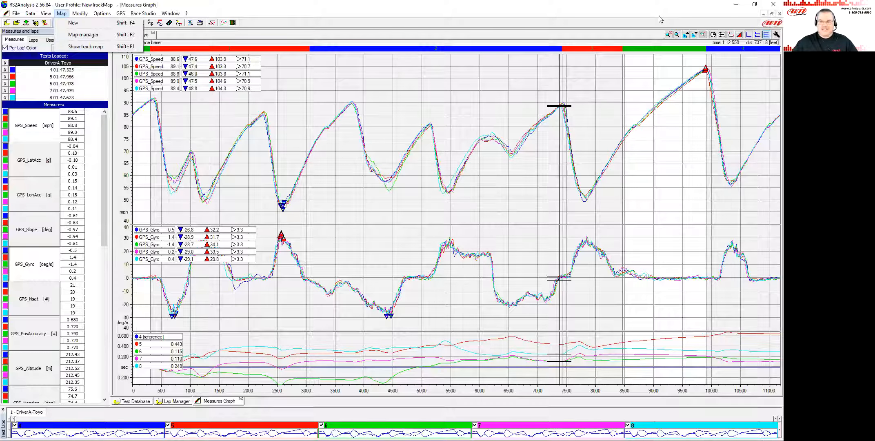
Show the floating track map over the measures graph several times, and hide it each time
{"action": "left_click", "coordinate": [731, 35]}
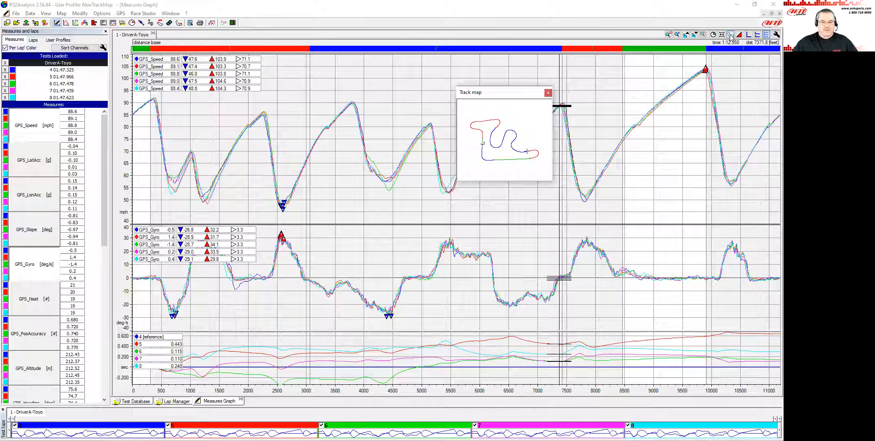
{"action": "left_click", "coordinate": [549, 93]}
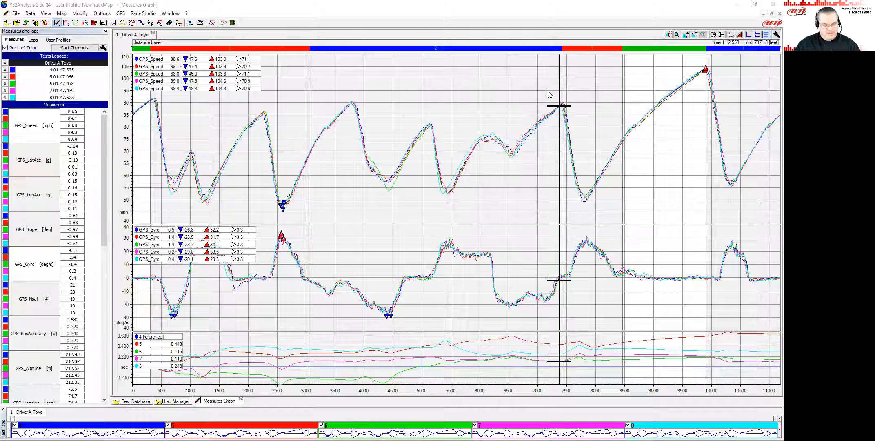
{"action": "key", "text": "space"}
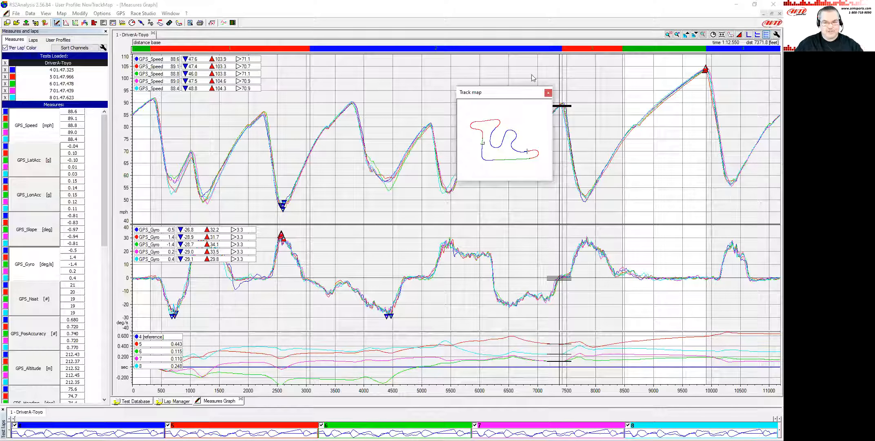
{"action": "left_click", "coordinate": [548, 93]}
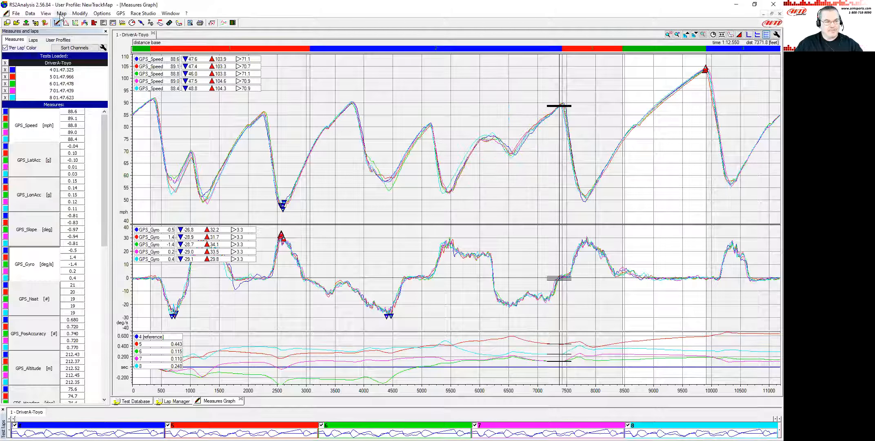
{"action": "left_click", "coordinate": [62, 13]}
{"action": "left_click", "coordinate": [83, 48]}
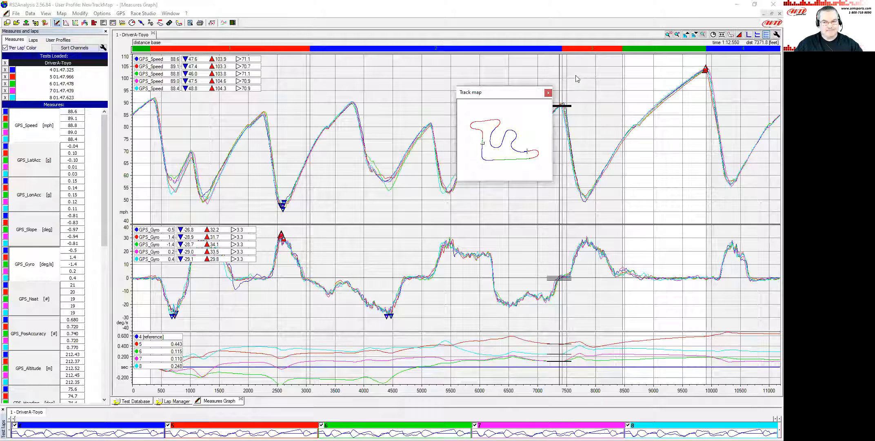
{"action": "left_click", "coordinate": [549, 93]}
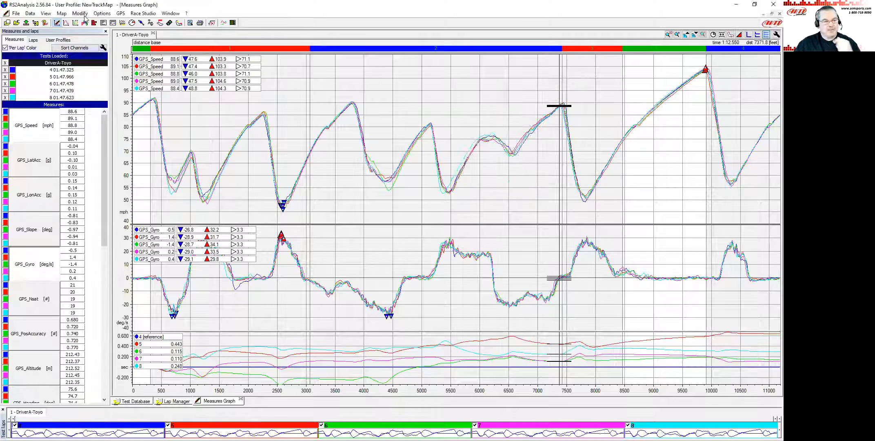
Compare the previews of the 22 Track and AA Test 1 maps in the map manager, and open the maps folder
{"action": "left_click", "coordinate": [62, 13]}
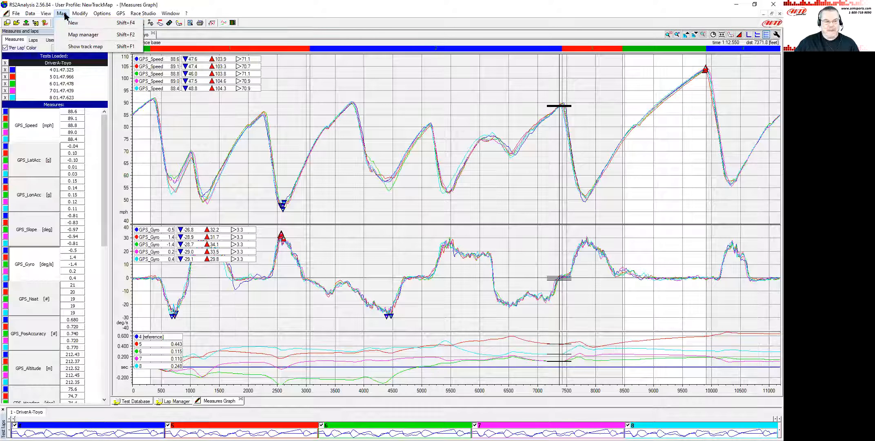
{"action": "left_click", "coordinate": [85, 36]}
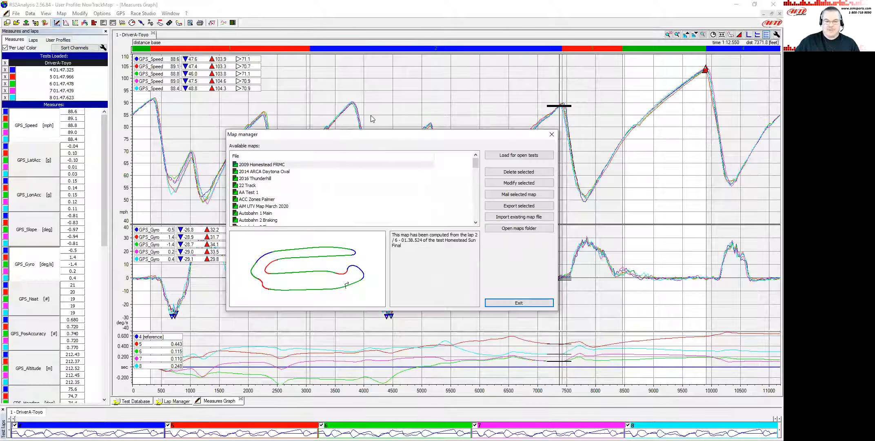
{"action": "left_click_drag", "start_coordinate": [362, 133], "coordinate": [359, 118]}
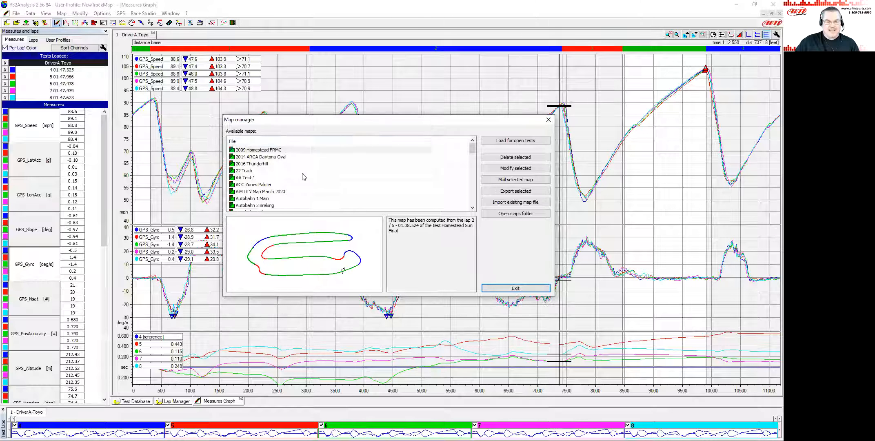
{"action": "left_click", "coordinate": [249, 170]}
{"action": "left_click", "coordinate": [250, 178]}
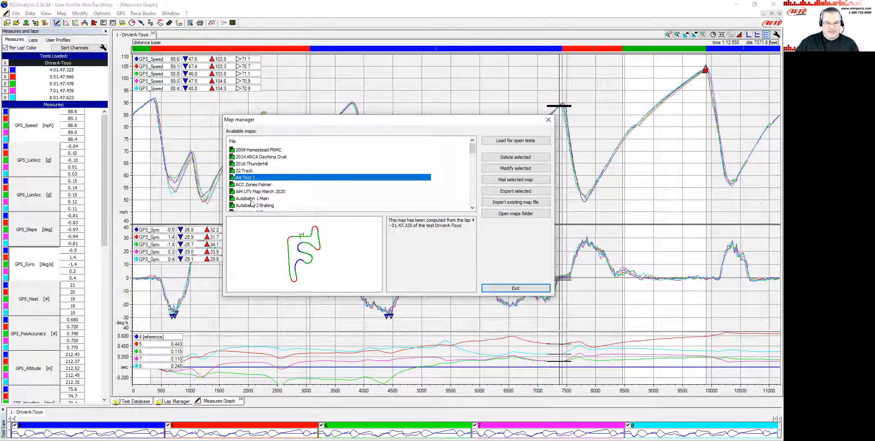
{"action": "left_click", "coordinate": [249, 171]}
{"action": "left_click", "coordinate": [250, 178]}
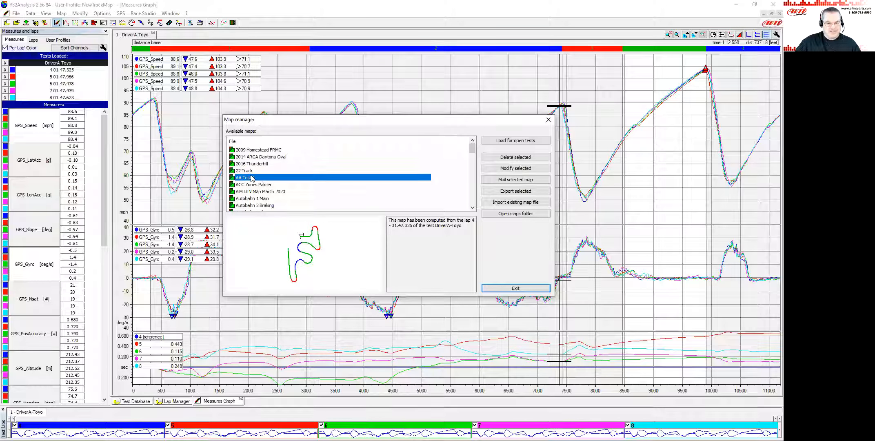
{"action": "left_click", "coordinate": [250, 170]}
{"action": "left_click", "coordinate": [250, 178]}
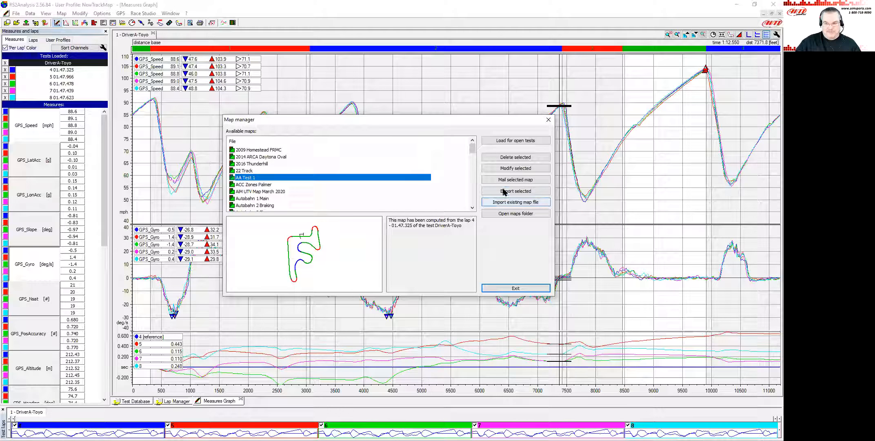
{"action": "left_click", "coordinate": [513, 214]}
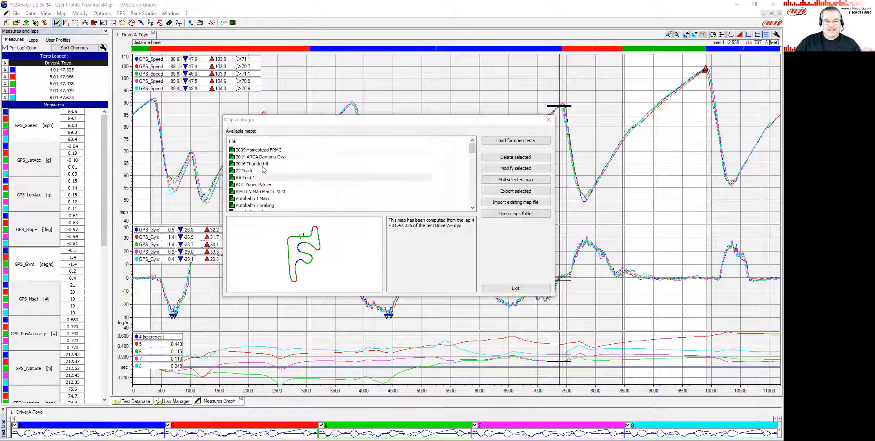
Load the 22 Track map for the open tests, and replace it with the AA Test 1 map
{"action": "left_click", "coordinate": [249, 172]}
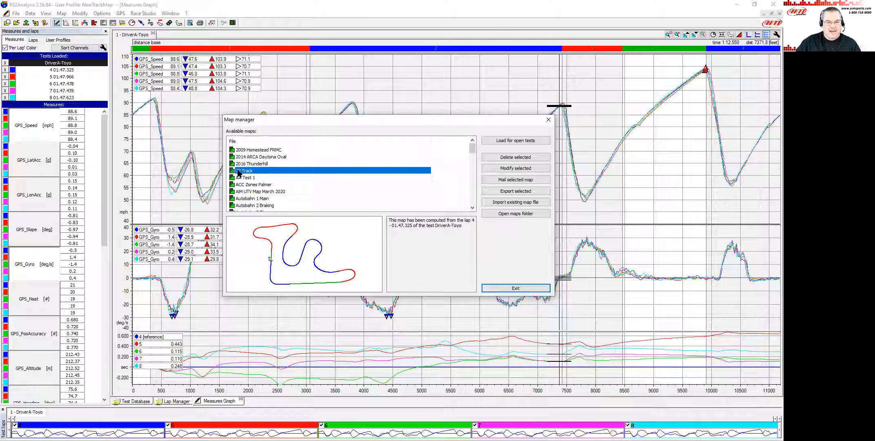
{"action": "left_click", "coordinate": [510, 141]}
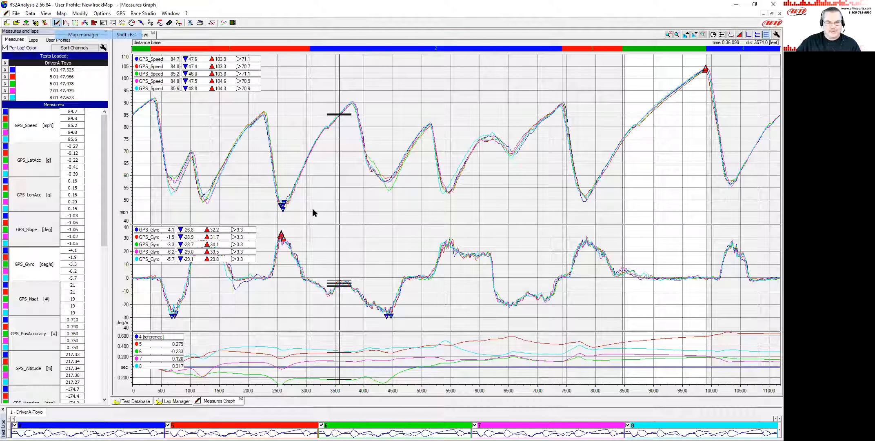
{"action": "key", "text": "shift+F2"}
{"action": "left_click", "coordinate": [254, 192]}
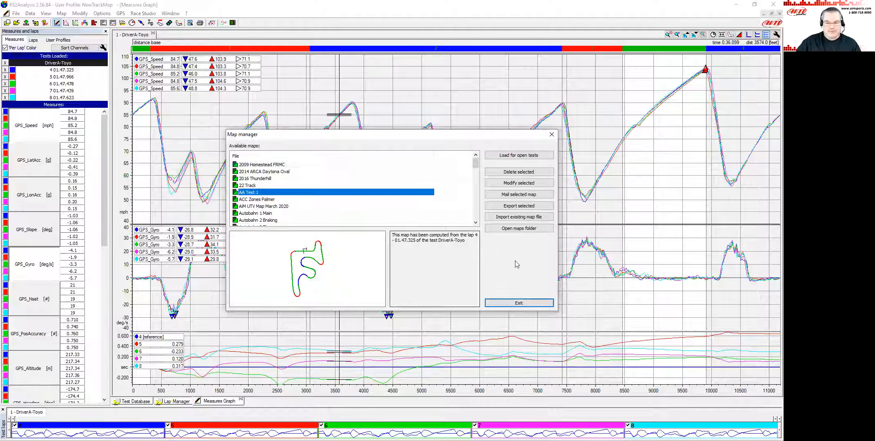
{"action": "left_click", "coordinate": [500, 155]}
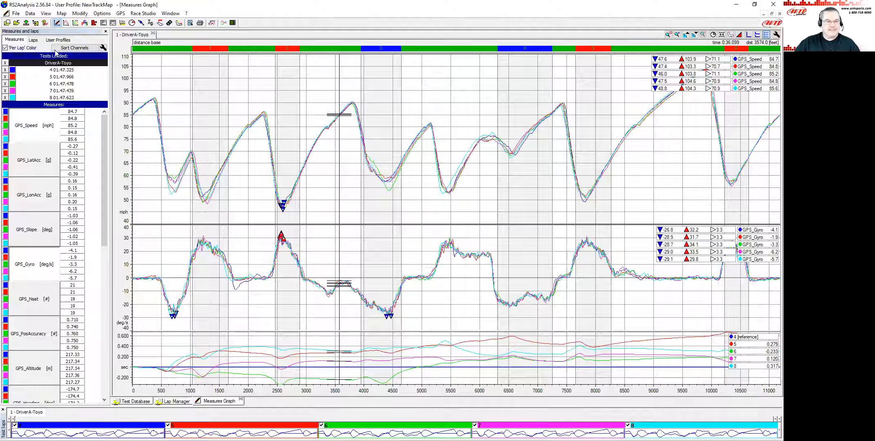
Preview the 22 Track map in the map manager, and exit without loading it
{"action": "left_click", "coordinate": [61, 13]}
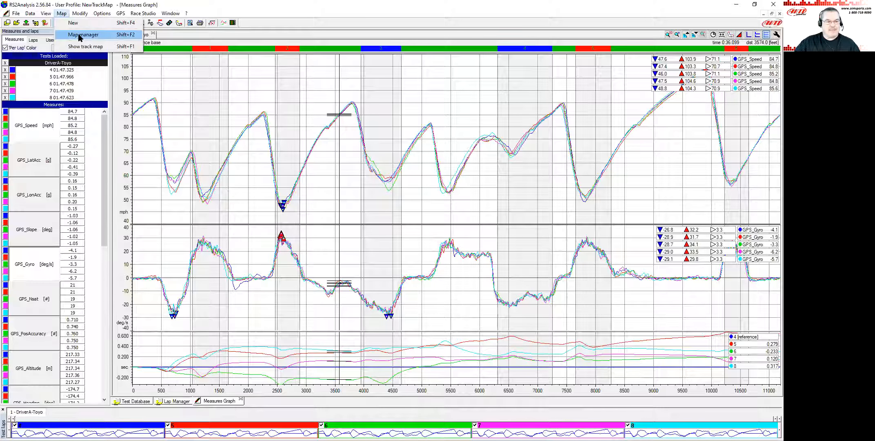
{"action": "left_click", "coordinate": [82, 35]}
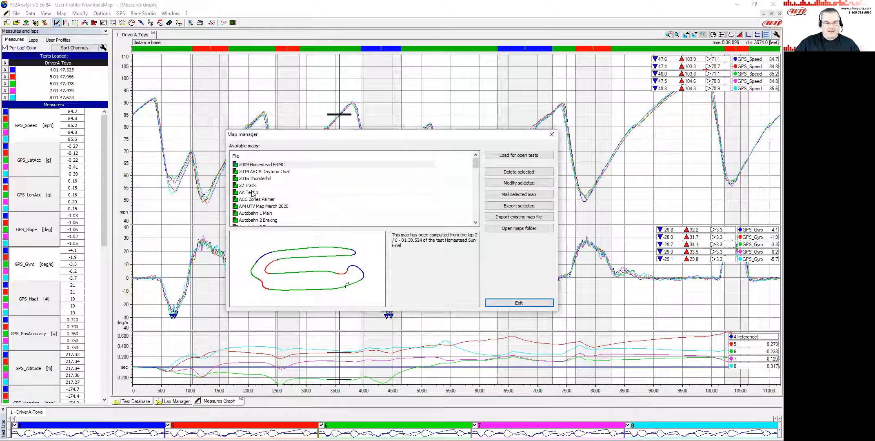
{"action": "left_click", "coordinate": [250, 185]}
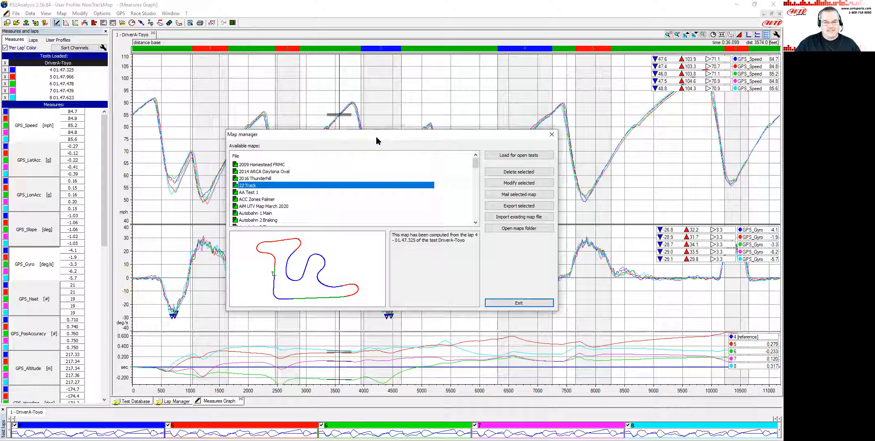
{"action": "left_click_drag", "start_coordinate": [376, 137], "coordinate": [368, 133]}
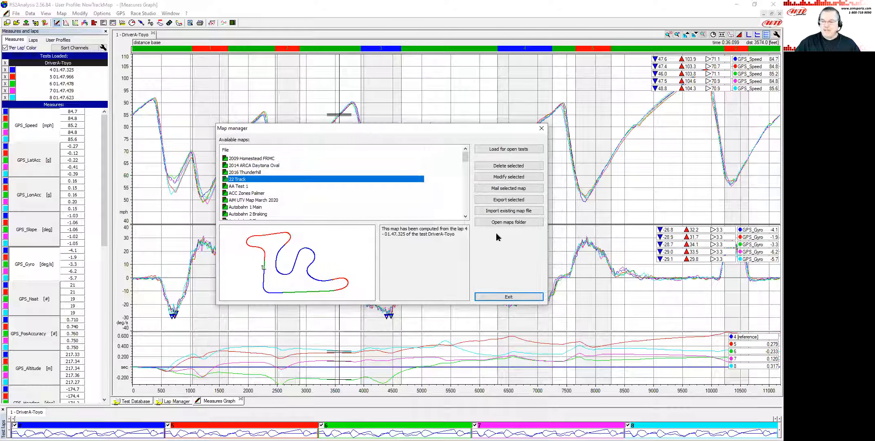
{"action": "left_click", "coordinate": [497, 296]}
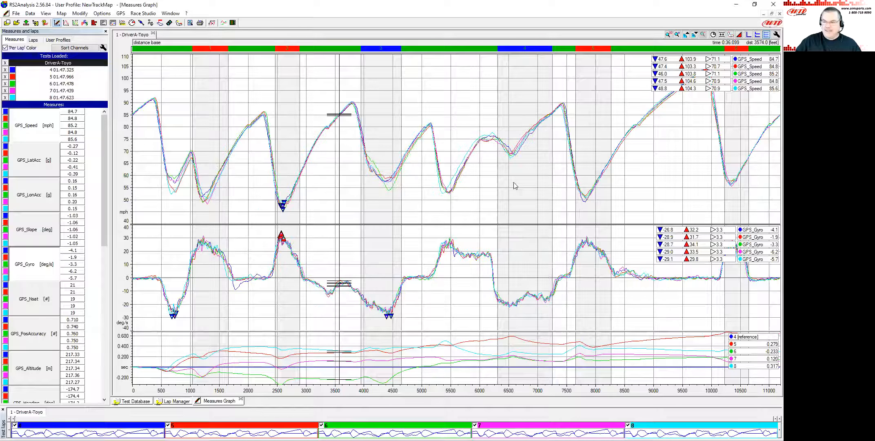
{"action": "left_click", "coordinate": [513, 185]}
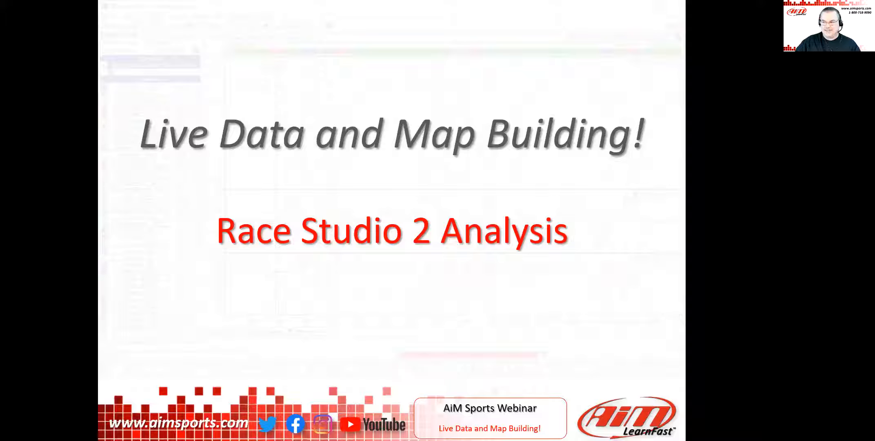
{"action": "key", "text": "Right"}
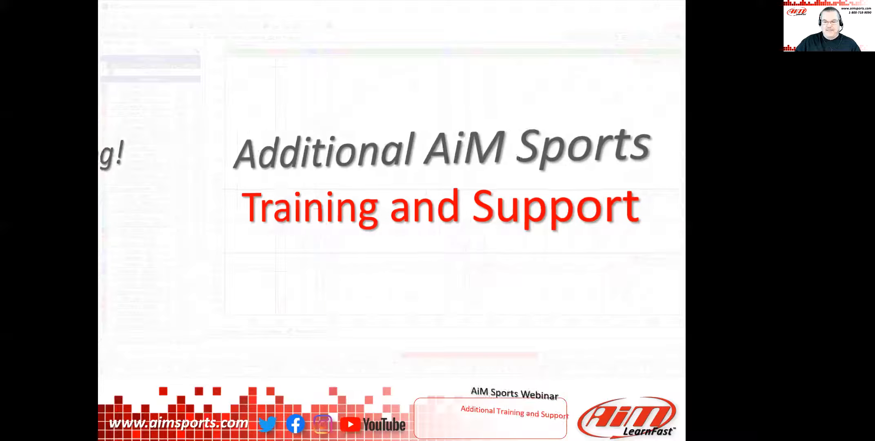